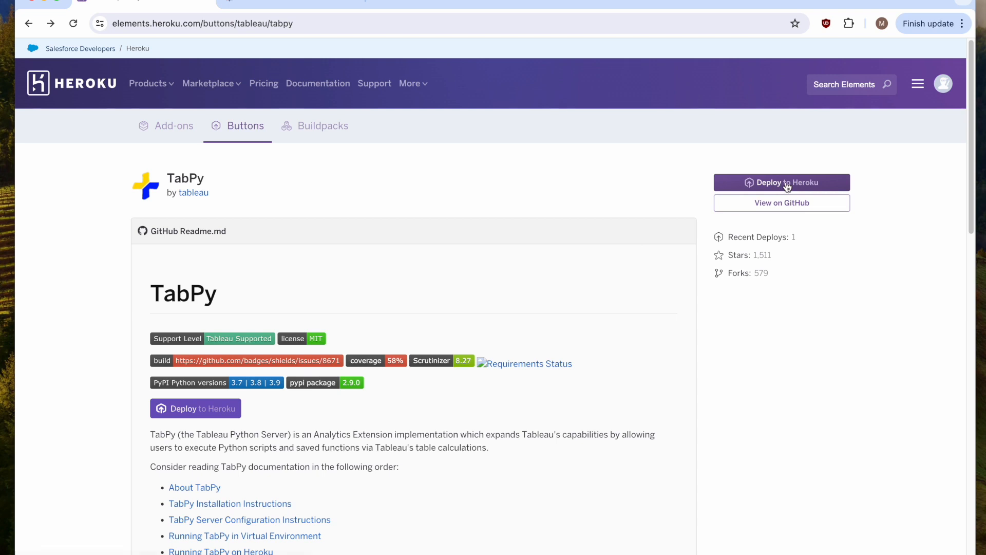
Start deploying TabPy to Heroku and name the new app tabpy-test.
{"action": "left_click", "coordinate": [787, 186]}
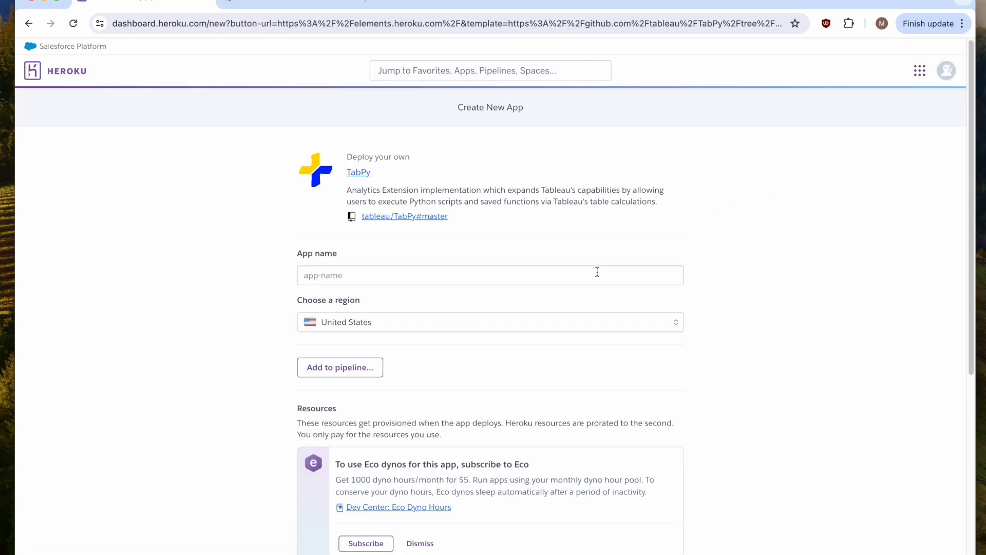
{"action": "left_click", "coordinate": [591, 272]}
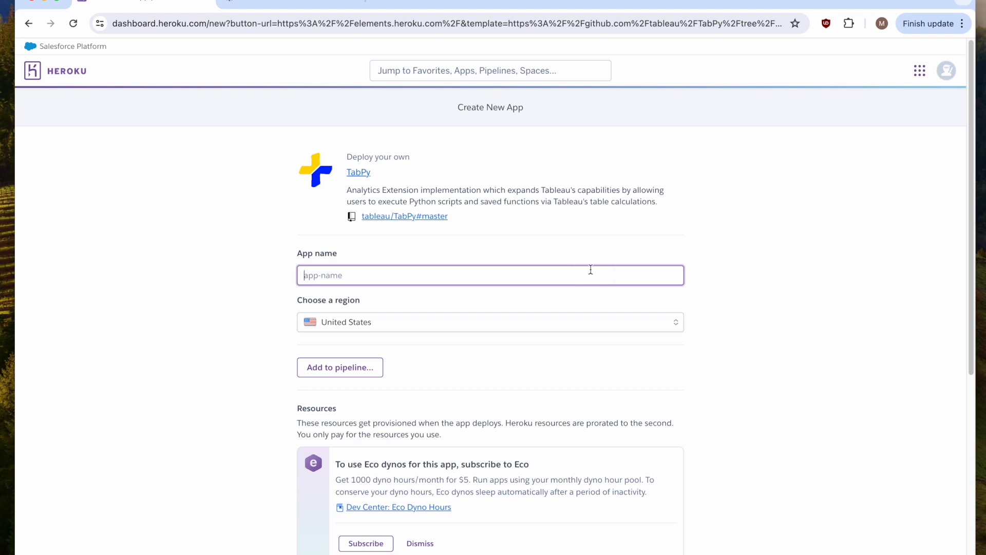
{"action": "type", "text": "tabpy-test"}
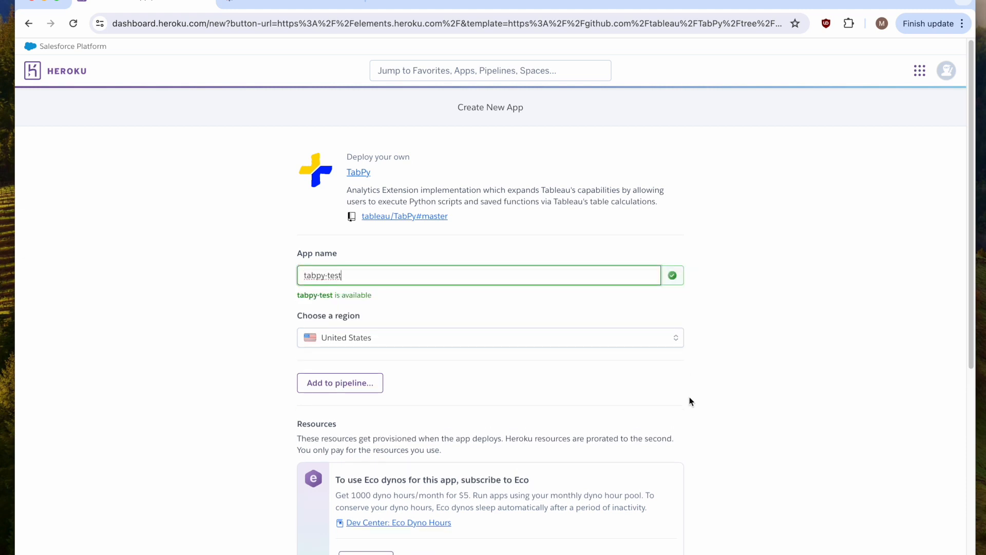
Replace the PASSWORD and USERNAME config vars with new credentials and deploy the app.
{"action": "scroll", "coordinate": [690, 400], "scroll_direction": "down", "scroll_amount": 6}
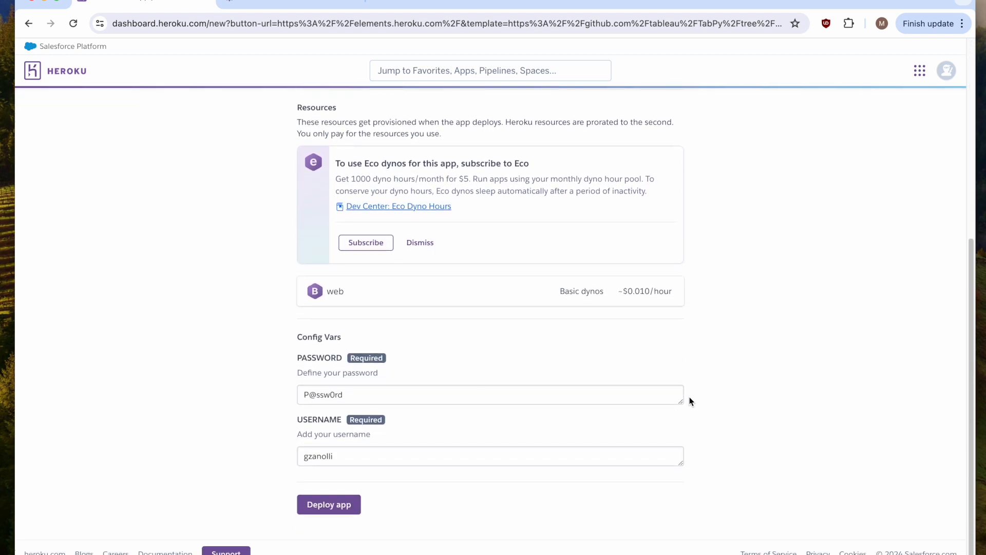
{"action": "triple_click", "coordinate": [522, 398]}
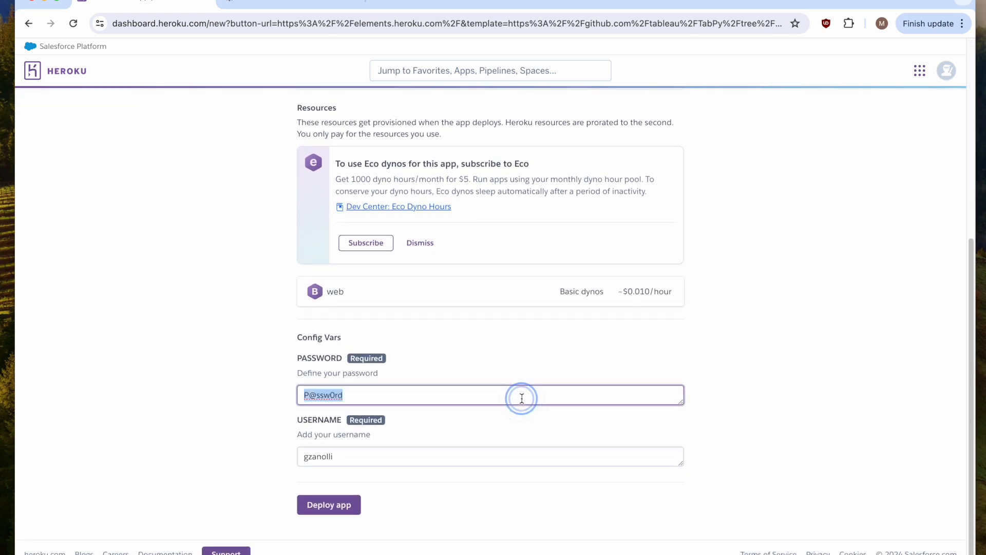
{"action": "type", "text": "test"}
{"action": "double_click", "coordinate": [449, 457]}
{"action": "type", "text": "test"}
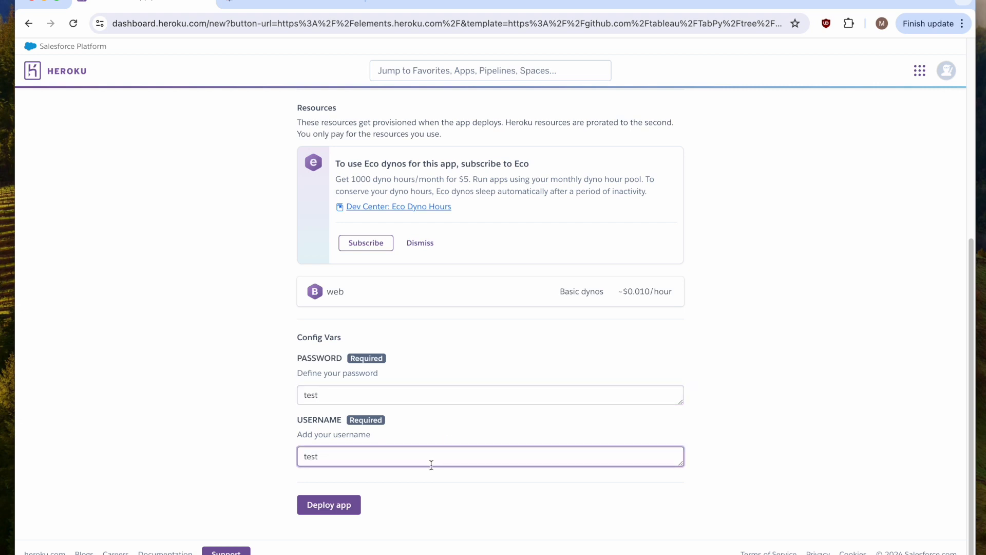
{"action": "left_click", "coordinate": [338, 508]}
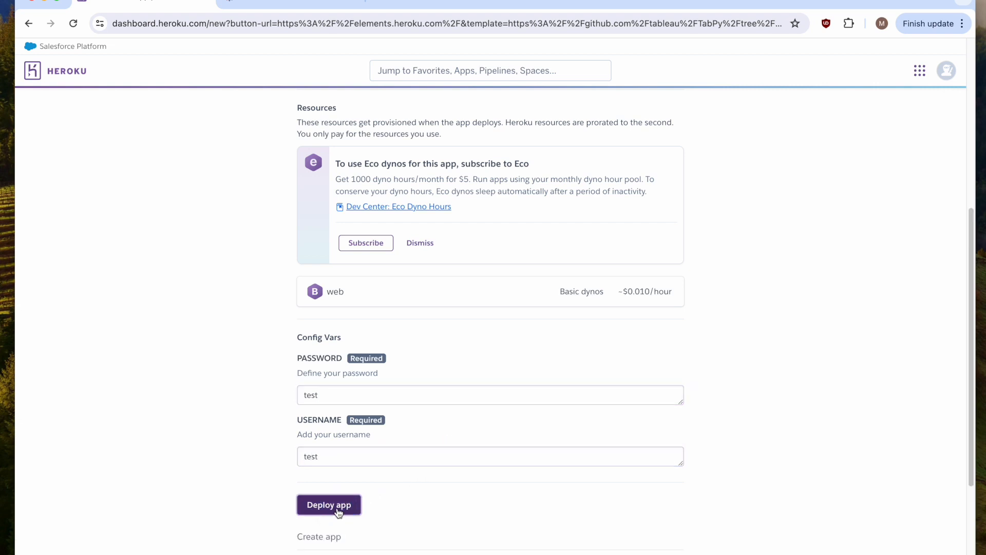
Switch to the Tableau site and open its Extensions settings.
{"action": "scroll", "coordinate": [260, 494], "scroll_direction": "down", "scroll_amount": 3}
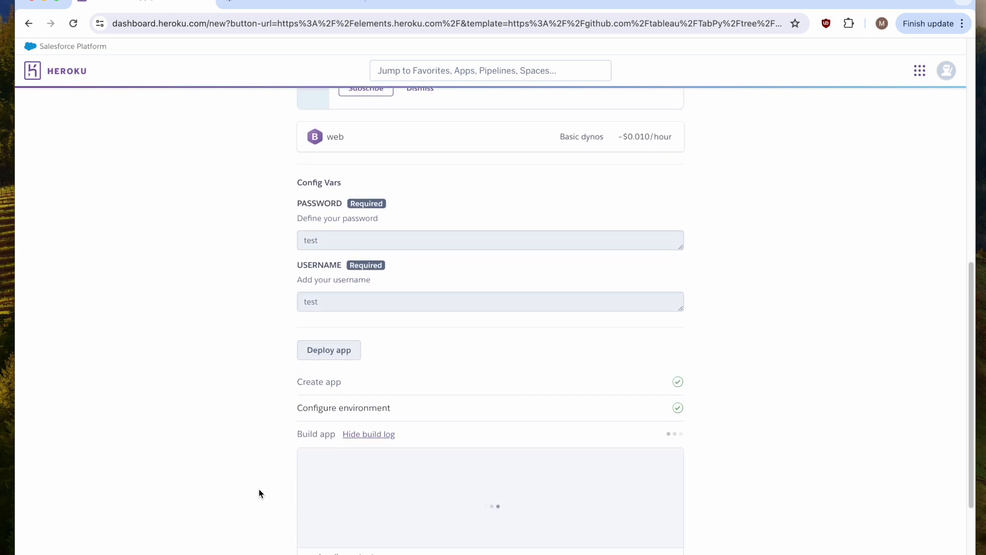
{"action": "scroll", "coordinate": [259, 494], "scroll_direction": "down", "scroll_amount": 2}
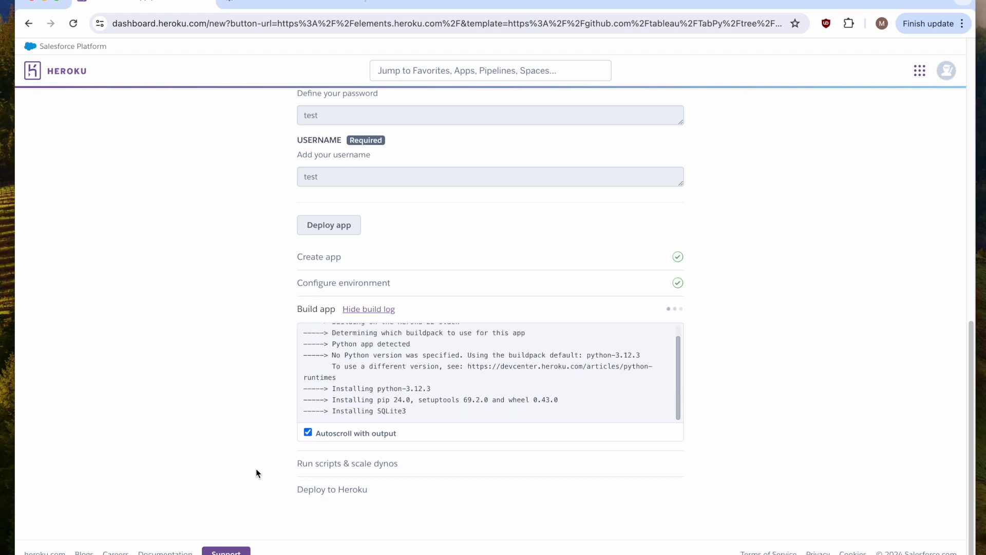
{"action": "left_click", "coordinate": [271, 3]}
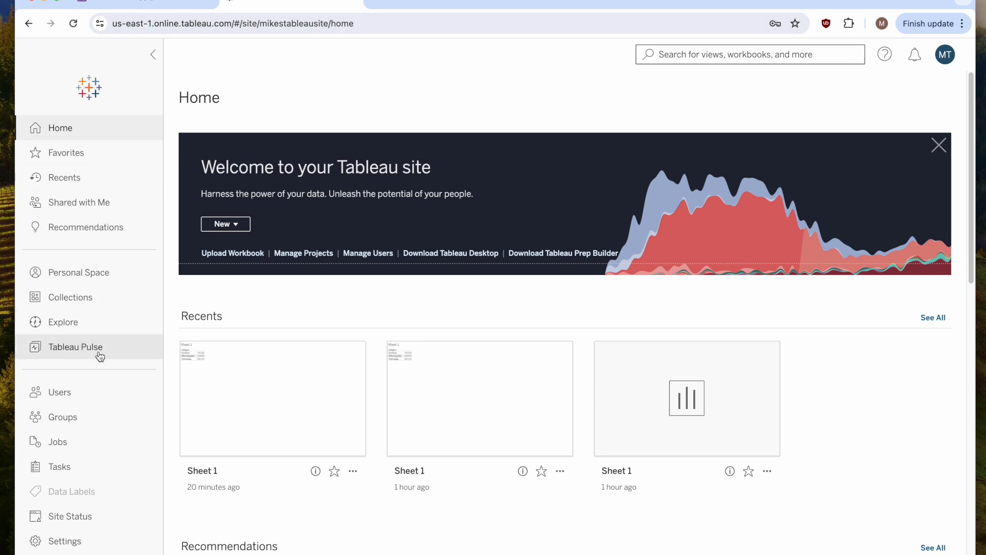
{"action": "left_click", "coordinate": [67, 545]}
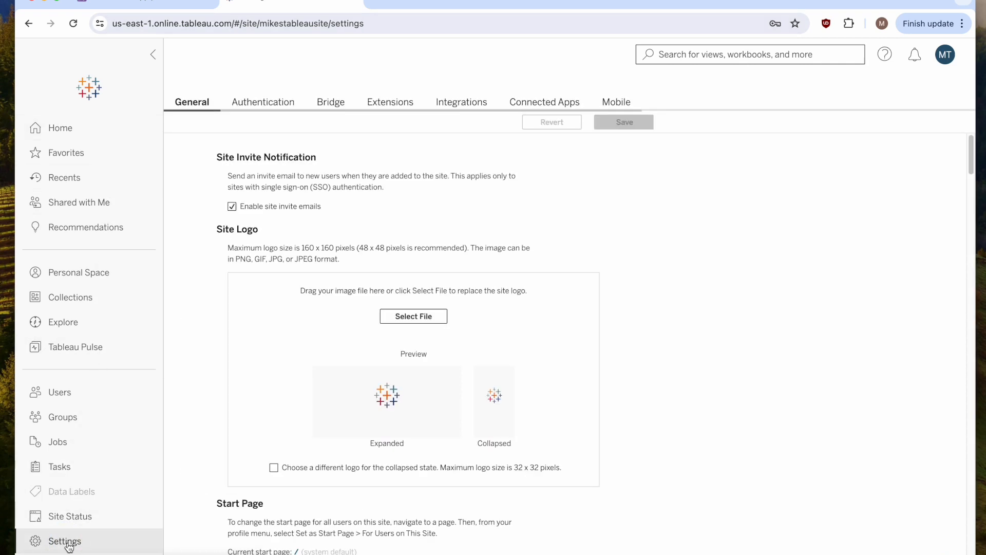
{"action": "left_click", "coordinate": [393, 102]}
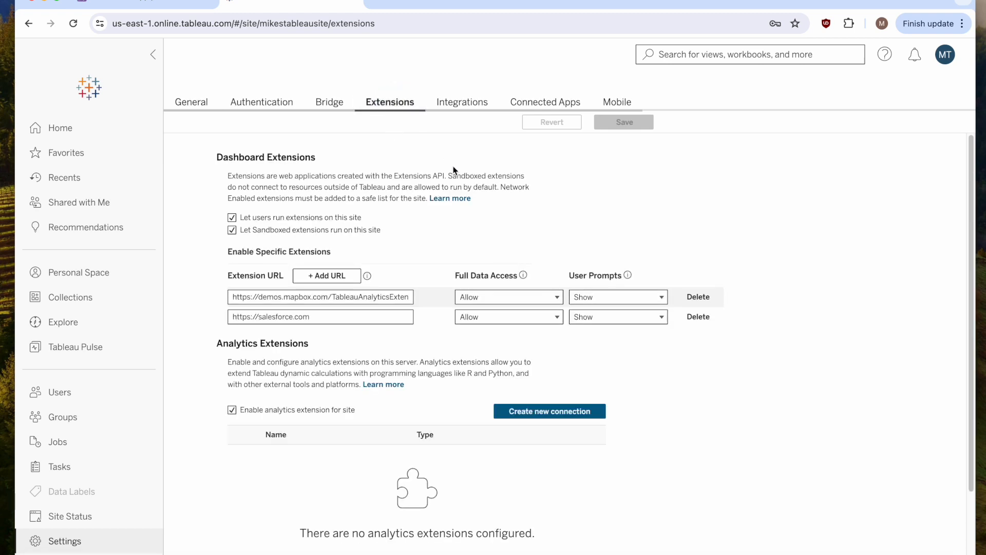
Create a new TabPy analytics extension connection named tabpy test.
{"action": "scroll", "coordinate": [559, 387], "scroll_direction": "down", "scroll_amount": 3}
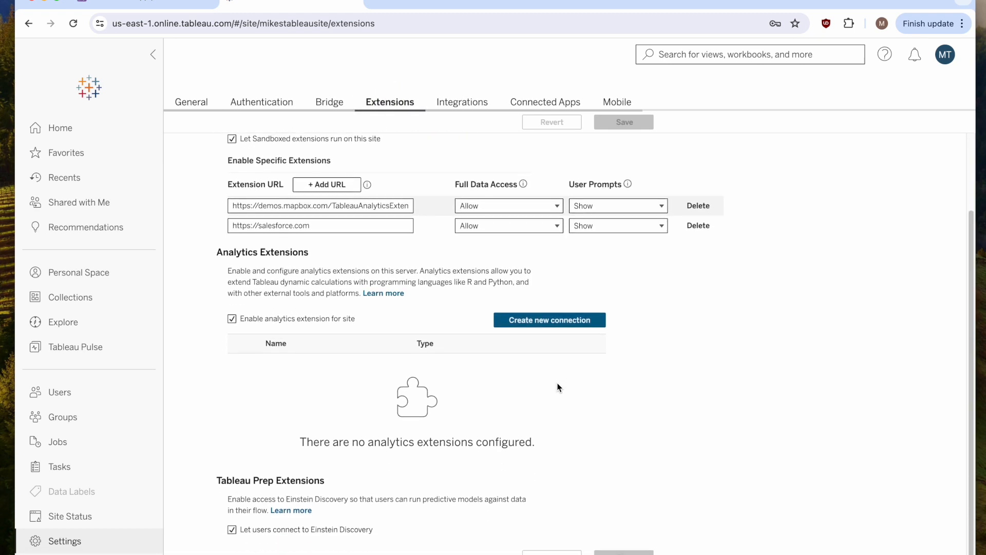
{"action": "left_click", "coordinate": [547, 322]}
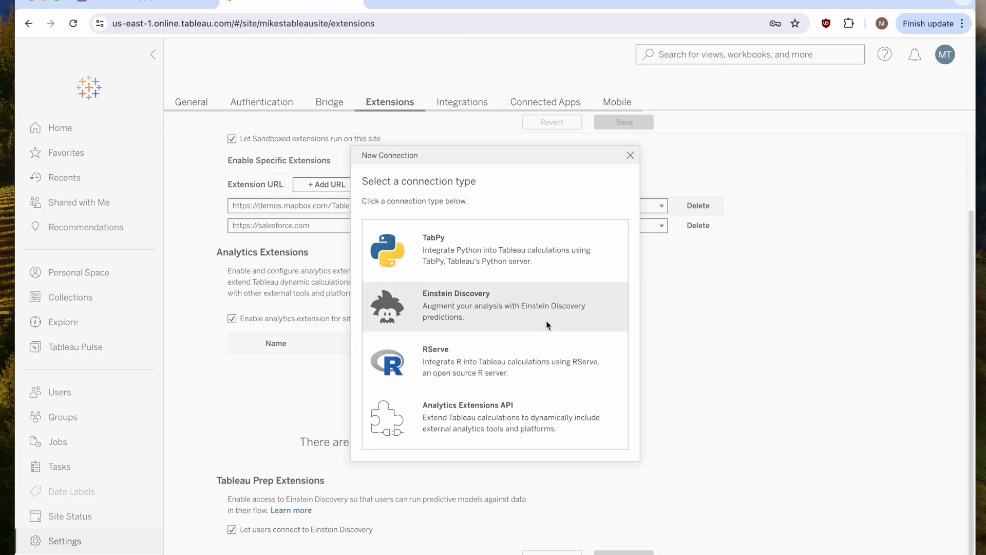
{"action": "left_click", "coordinate": [478, 255]}
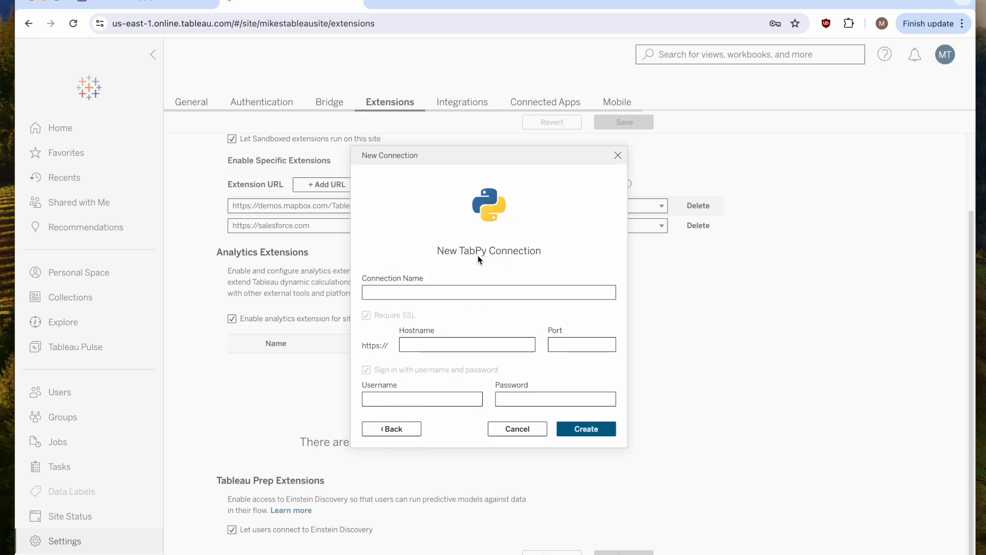
{"action": "left_click", "coordinate": [462, 291]}
{"action": "type", "text": "tabpy test"}
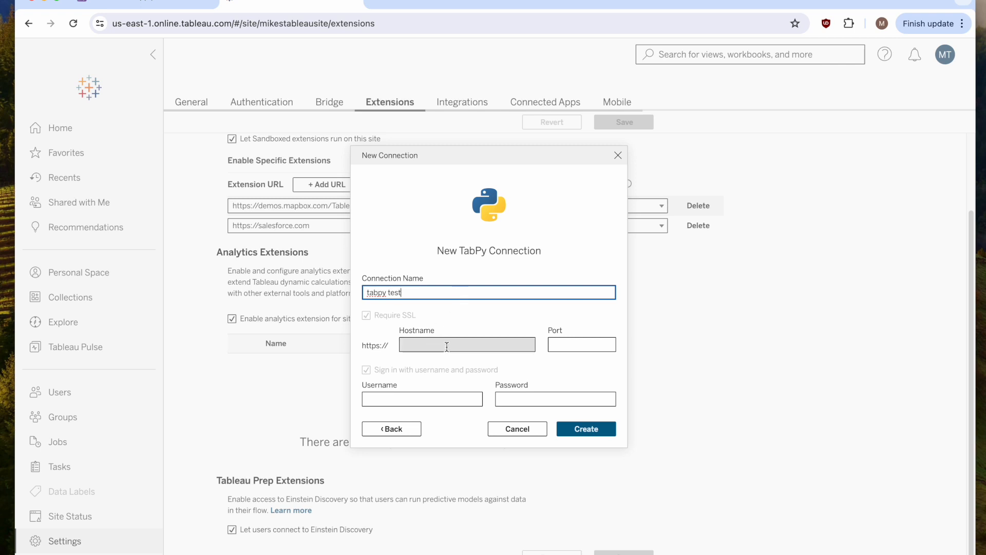
Set the connection's port to 443 and enter the TabPy username and password.
{"action": "left_click", "coordinate": [563, 343]}
{"action": "type", "text": "443"}
{"action": "key", "text": "Tab"}
{"action": "type", "text": "test"}
{"action": "key", "text": "Tab"}
{"action": "type", "text": "t"}
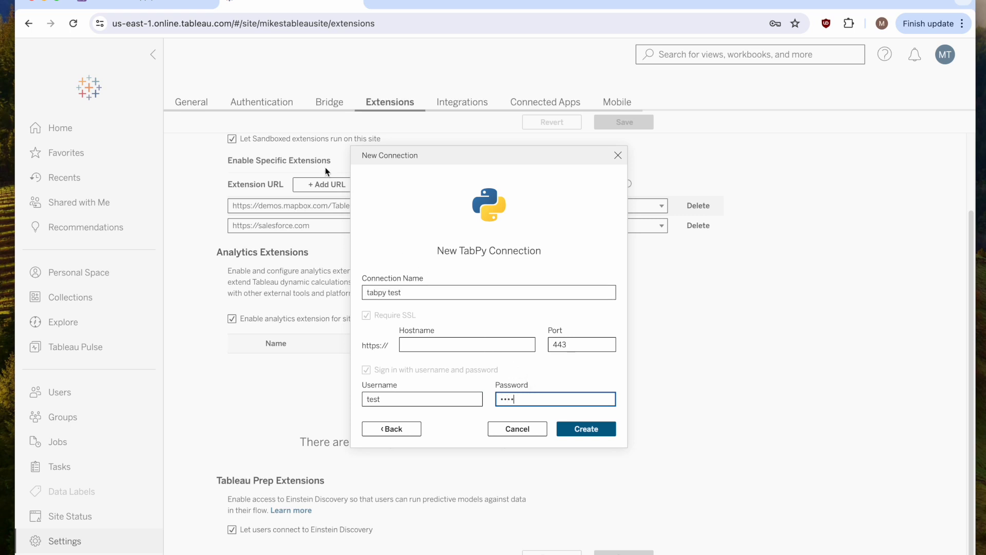
Open the deployed TabPy app and sign in with its username and password.
{"action": "left_click", "coordinate": [146, 5]}
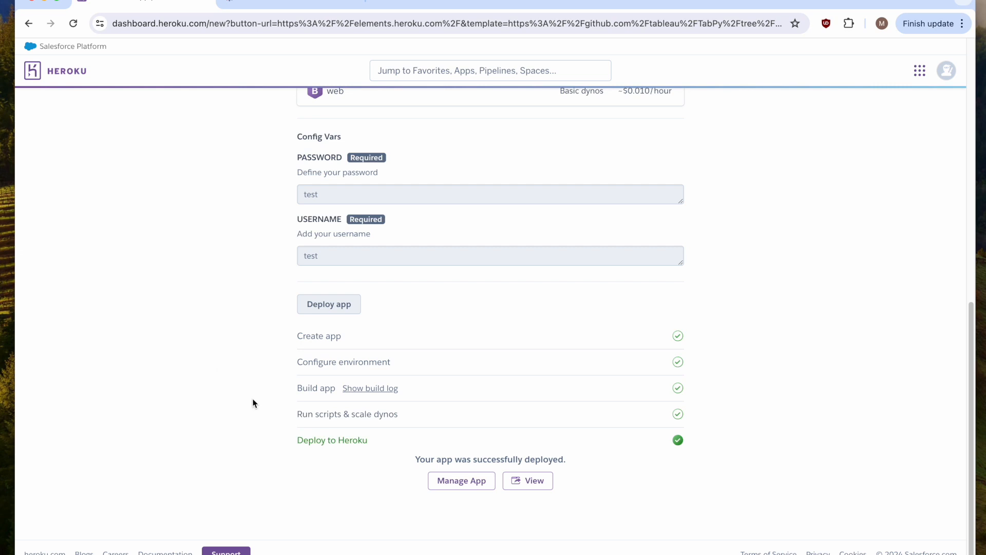
{"action": "left_click", "coordinate": [524, 480]}
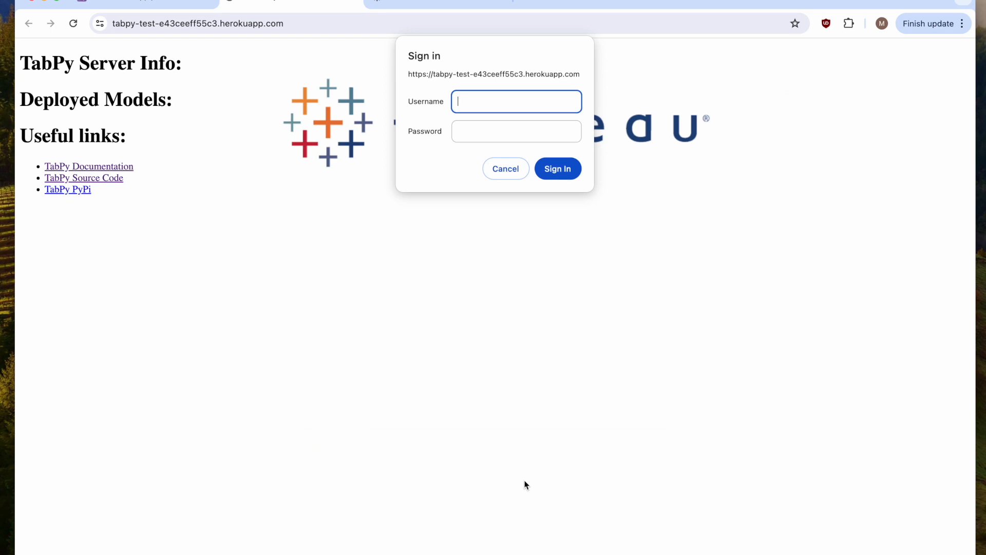
{"action": "type", "text": "test"}
{"action": "key", "text": "Tab"}
{"action": "type", "text": "te"}
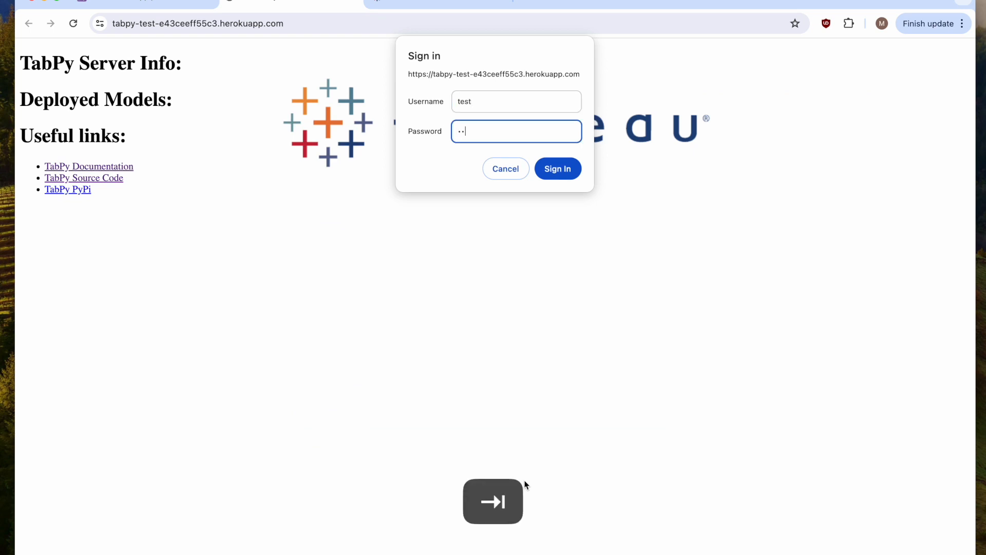
{"action": "type", "text": "st"}
{"action": "key", "text": "Return"}
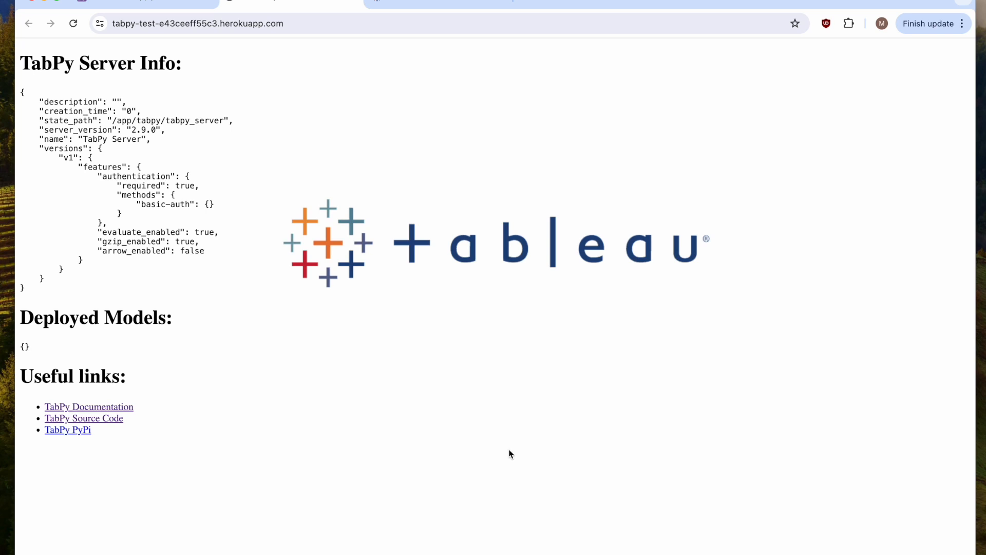
Copy the deployed app's address into the TabPy connection's Hostname field.
{"action": "left_click", "coordinate": [413, 20]}
{"action": "key", "text": "super+c"}
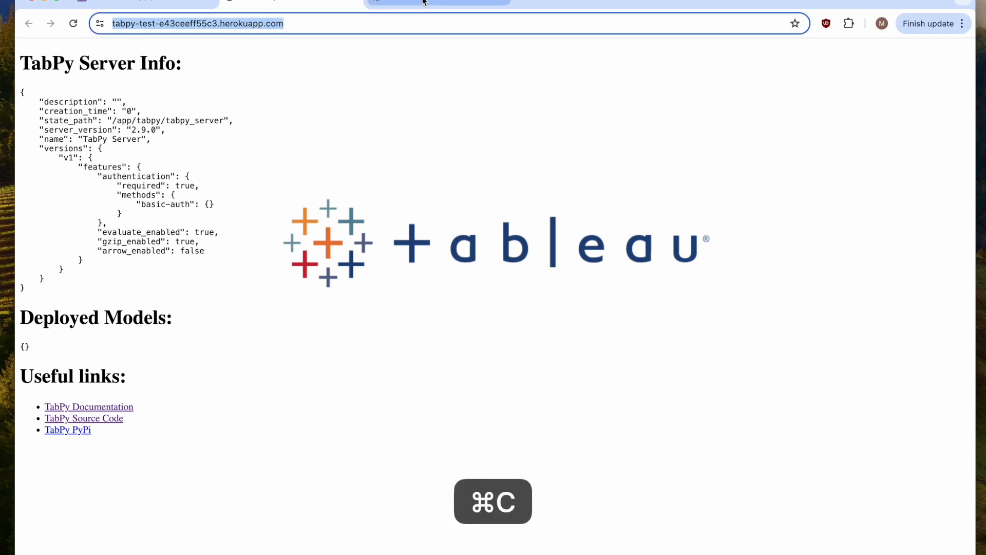
{"action": "left_click", "coordinate": [415, 5]}
{"action": "left_click", "coordinate": [432, 345]}
{"action": "key", "text": "super+v"}
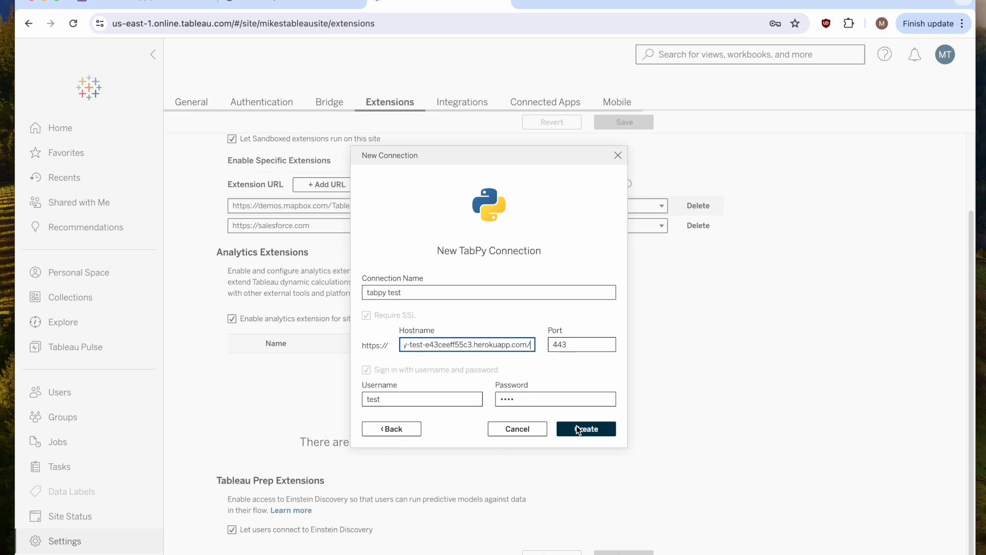
{"action": "key", "text": "super+Left"}
{"action": "key", "text": "shift+Right"}
{"action": "key", "text": "shift+Right"}
{"action": "key", "text": "shift+Right"}
{"action": "key", "text": "shift+Right"}
{"action": "key", "text": "shift+Right"}
{"action": "key", "text": "shift+Right"}
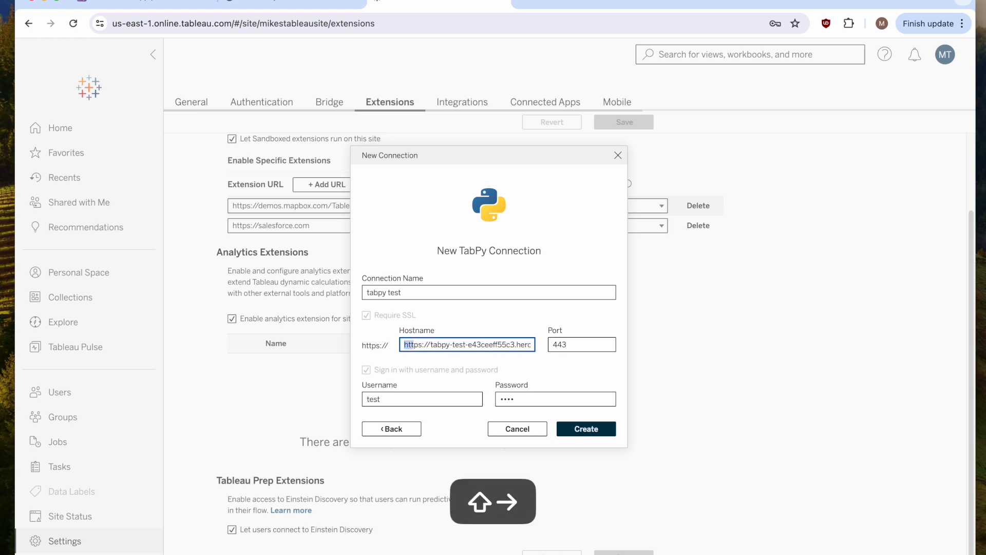
{"action": "key", "text": "shift+Right"}
{"action": "key", "text": "BackSpace"}
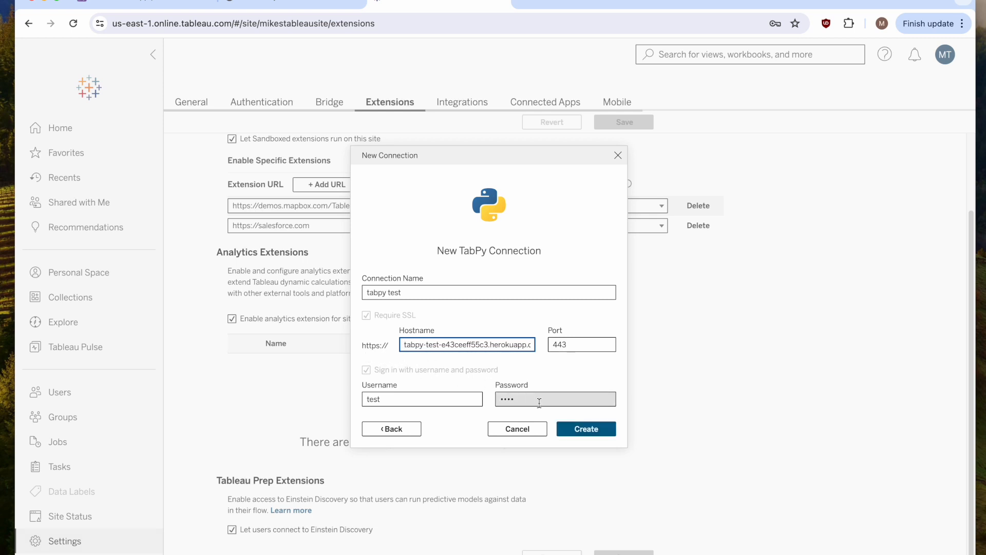
{"action": "left_click", "coordinate": [576, 431]}
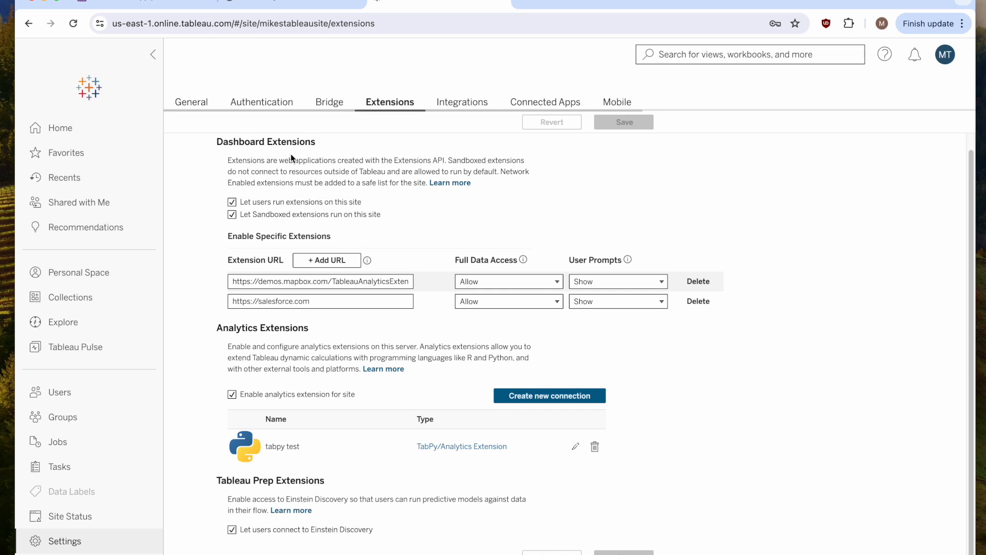
Create a new workbook connected to the Orders (Sample - Superstore) data source.
{"action": "left_click", "coordinate": [86, 133]}
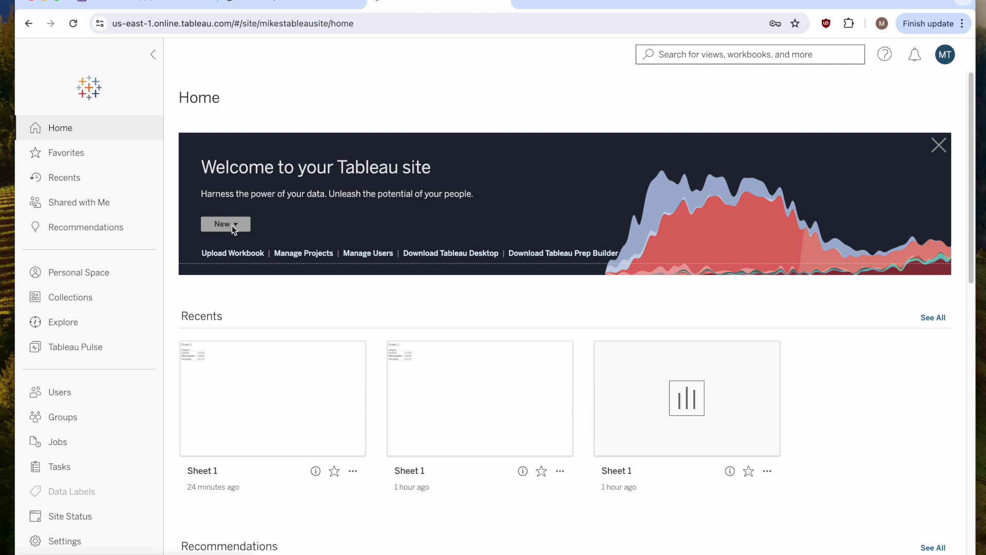
{"action": "left_click", "coordinate": [232, 226]}
{"action": "left_click", "coordinate": [244, 264]}
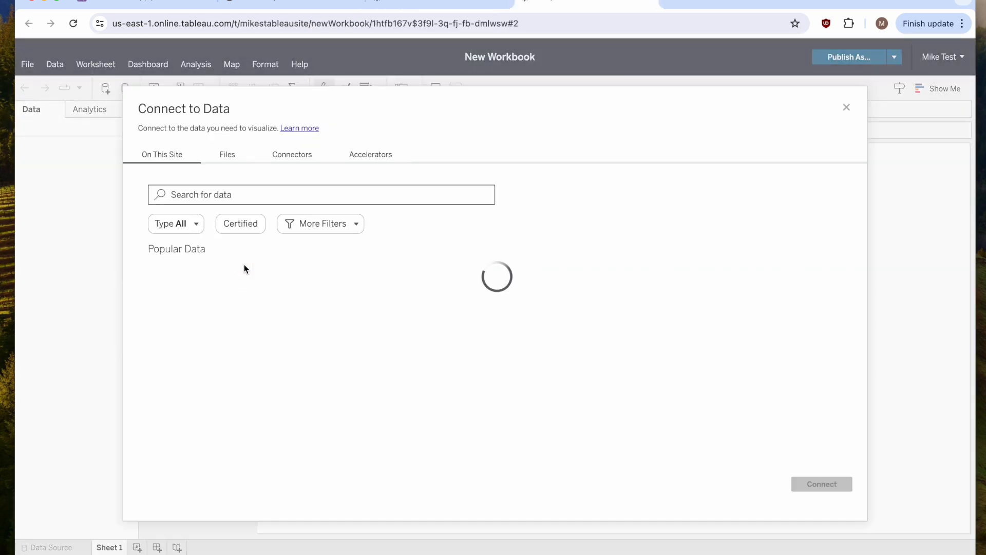
{"action": "left_click", "coordinate": [248, 322]}
{"action": "double_click", "coordinate": [248, 323]}
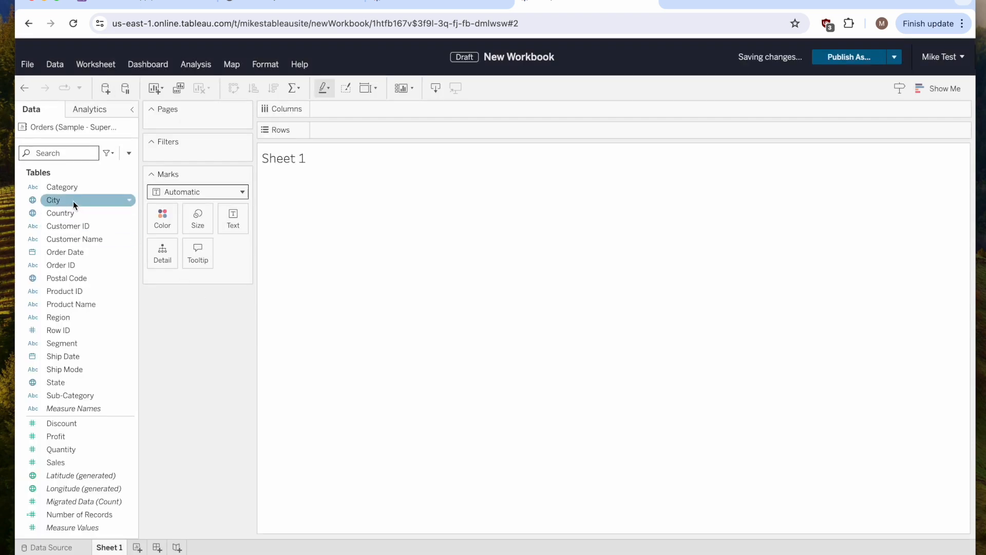
Add Category to Rows and Sales to the view.
{"action": "double_click", "coordinate": [64, 189]}
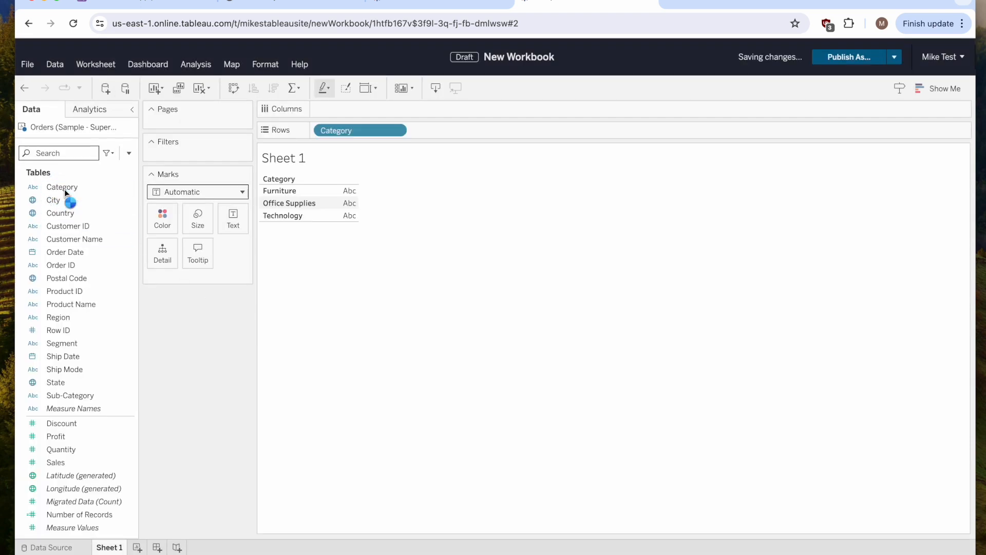
{"action": "left_click", "coordinate": [88, 464]}
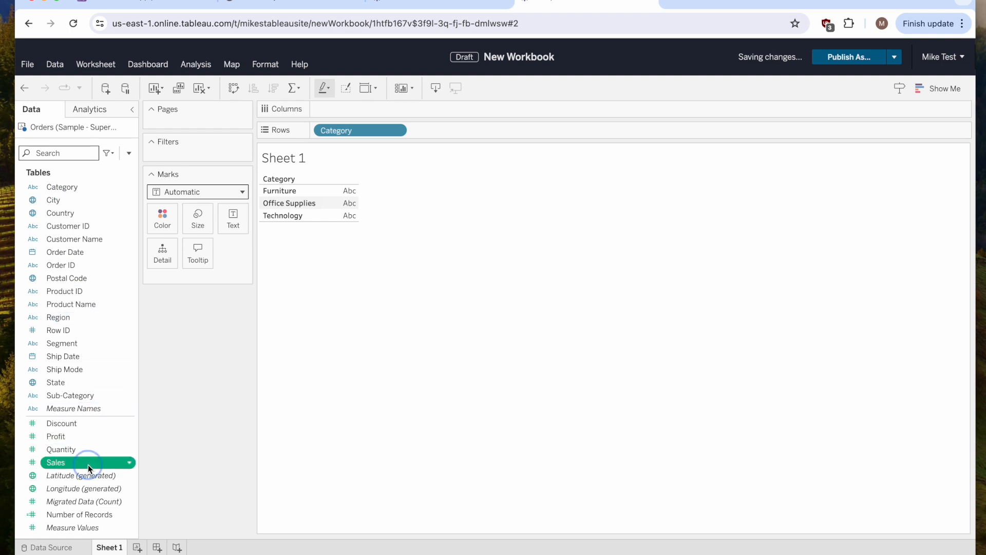
{"action": "double_click", "coordinate": [88, 464]}
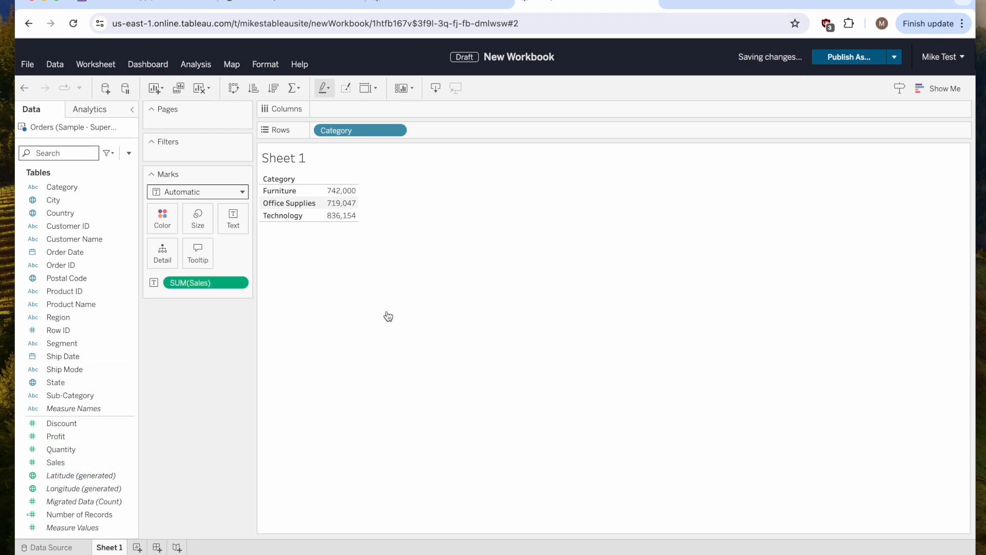
Publish the workbook as tabpy test to Personal Space.
{"action": "left_click", "coordinate": [855, 59]}
{"action": "type", "text": "tabpy test"}
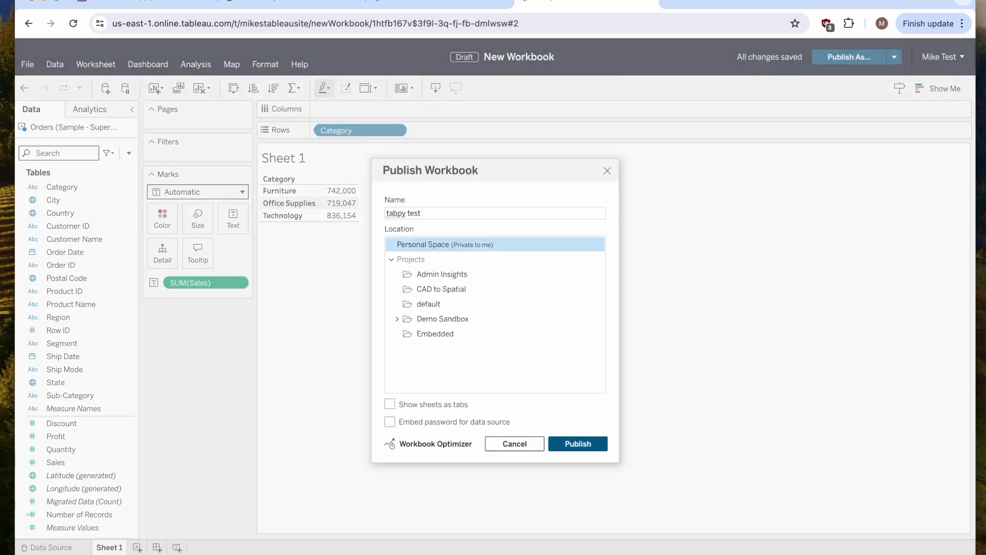
{"action": "left_click", "coordinate": [600, 443]}
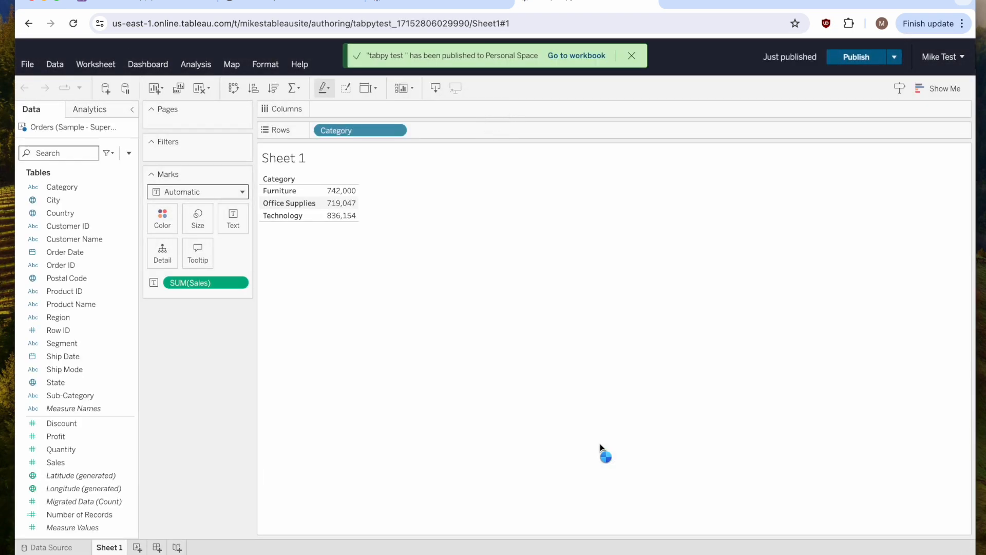
Assign the tabpy test analytics extension connection to the workbook.
{"action": "left_click", "coordinate": [195, 65]}
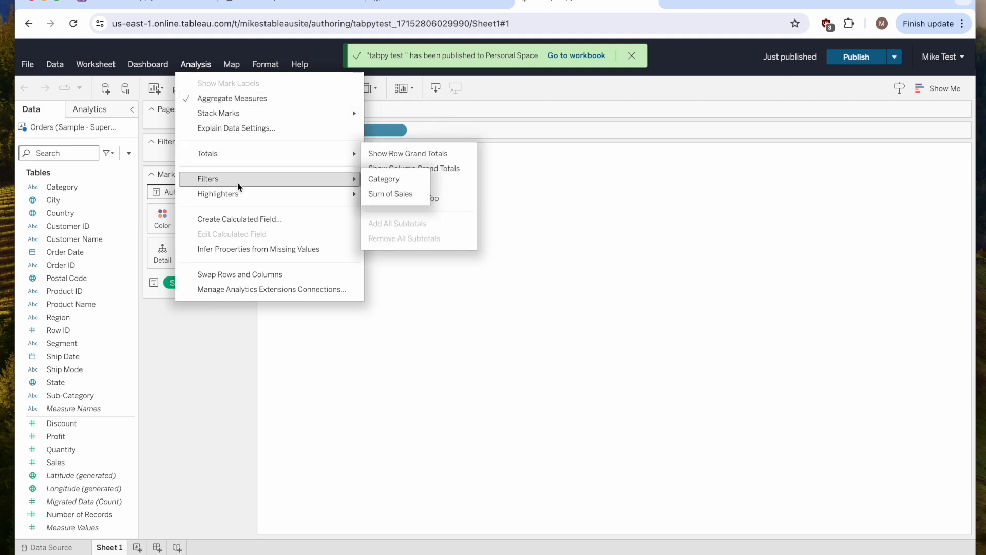
{"action": "left_click", "coordinate": [286, 289]}
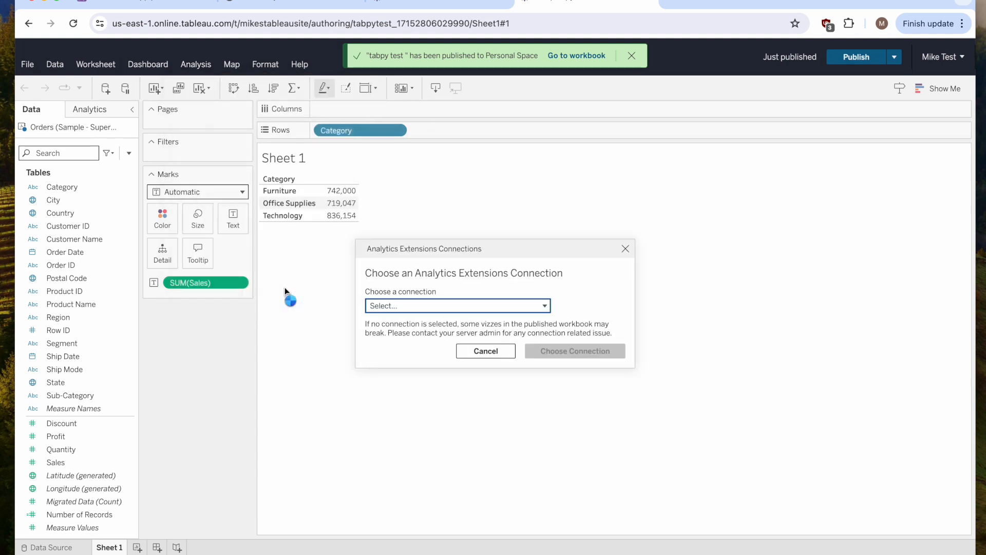
{"action": "left_click", "coordinate": [415, 306]}
{"action": "left_click", "coordinate": [434, 342]}
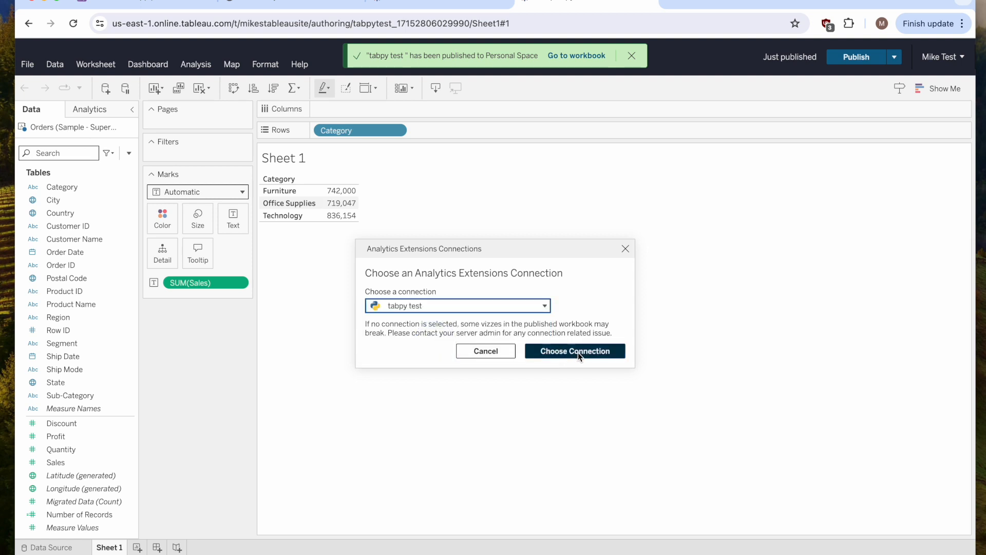
{"action": "left_click", "coordinate": [578, 352]}
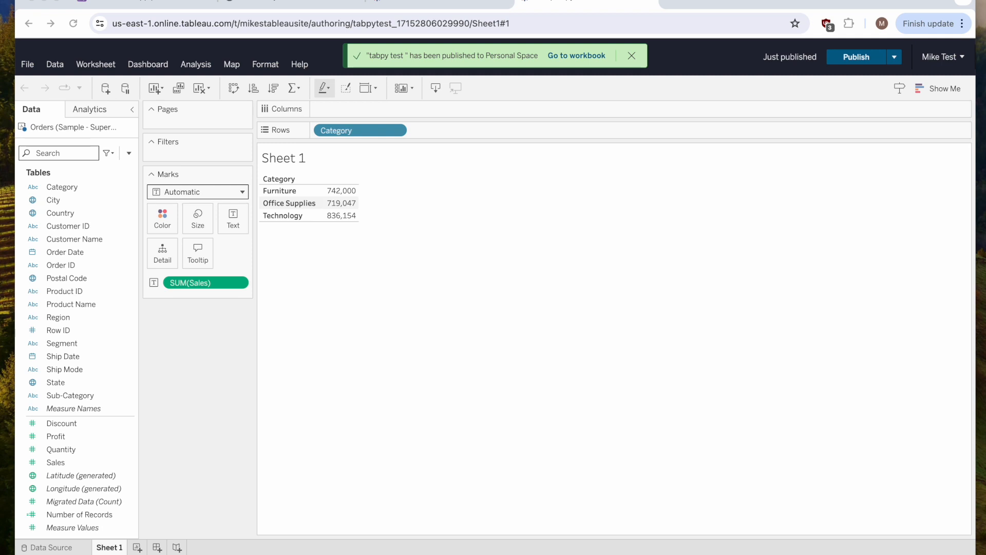
Create a calculated field named tabpy sum of sales * 2 containing the pasted SCRIPT_REAL numpy script that doubles SUM([Sales]).
{"action": "key", "text": "super+c"}
{"action": "left_click", "coordinate": [129, 153]}
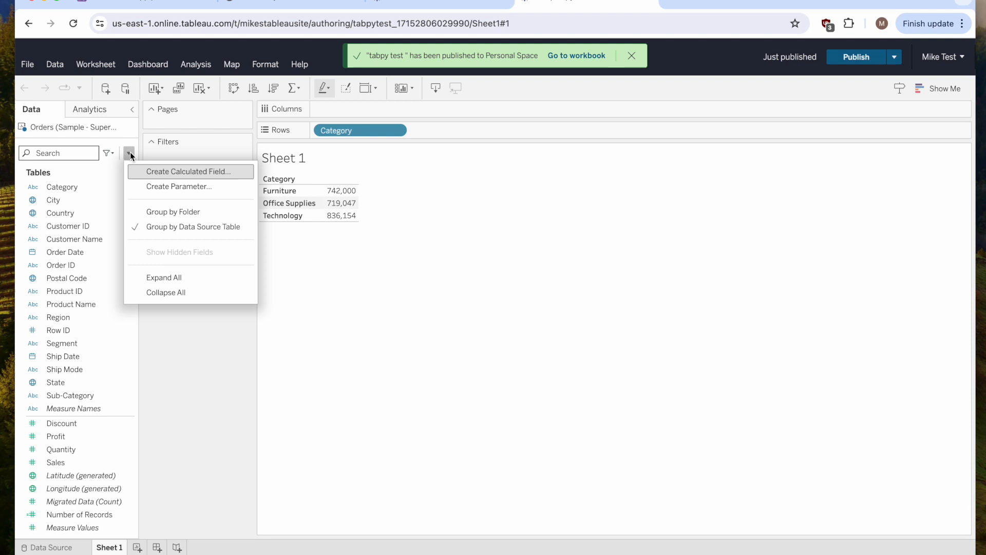
{"action": "left_click", "coordinate": [152, 174]}
{"action": "double_click", "coordinate": [396, 232]}
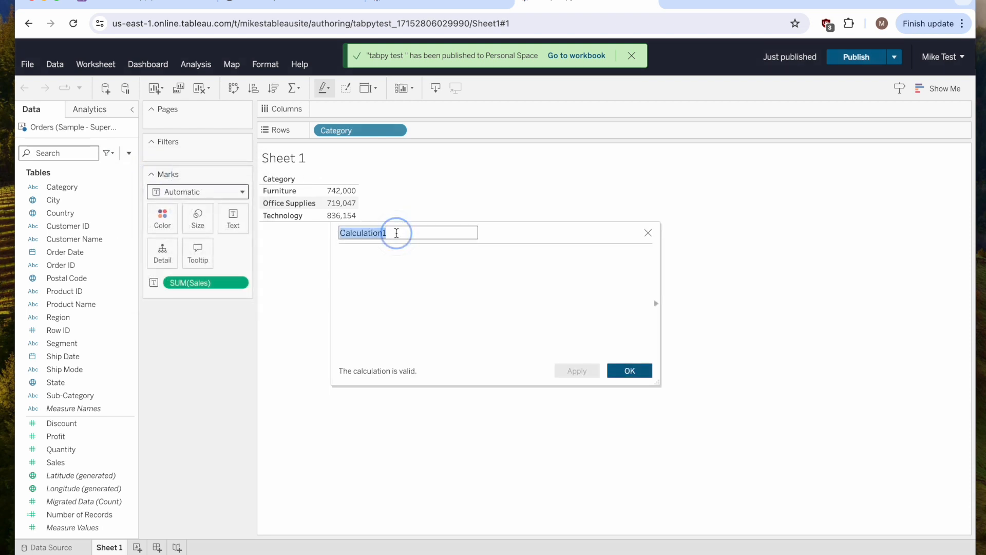
{"action": "type", "text": "tabpy"}
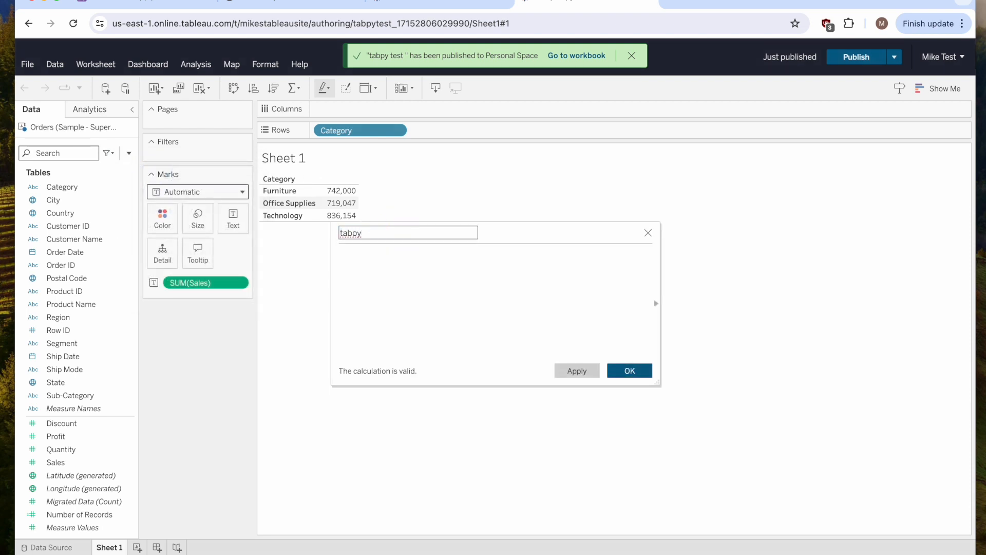
{"action": "type", "text": " sum of sales * 2"}
{"action": "left_click", "coordinate": [481, 268]}
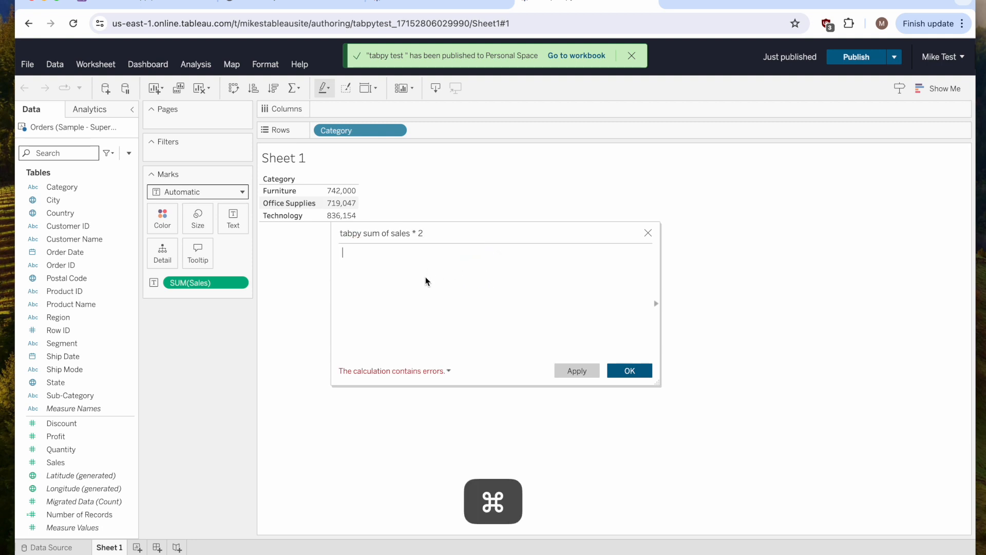
{"action": "key", "text": "super+v"}
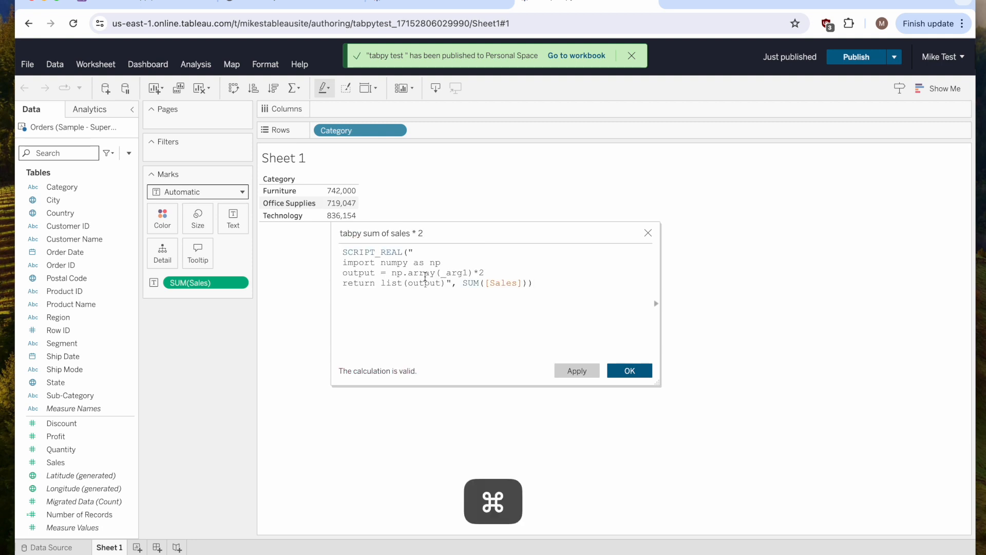
Look up the SCRIPT_REAL function in the calculation's function reference and examine the script.
{"action": "key", "text": "super+equal"}
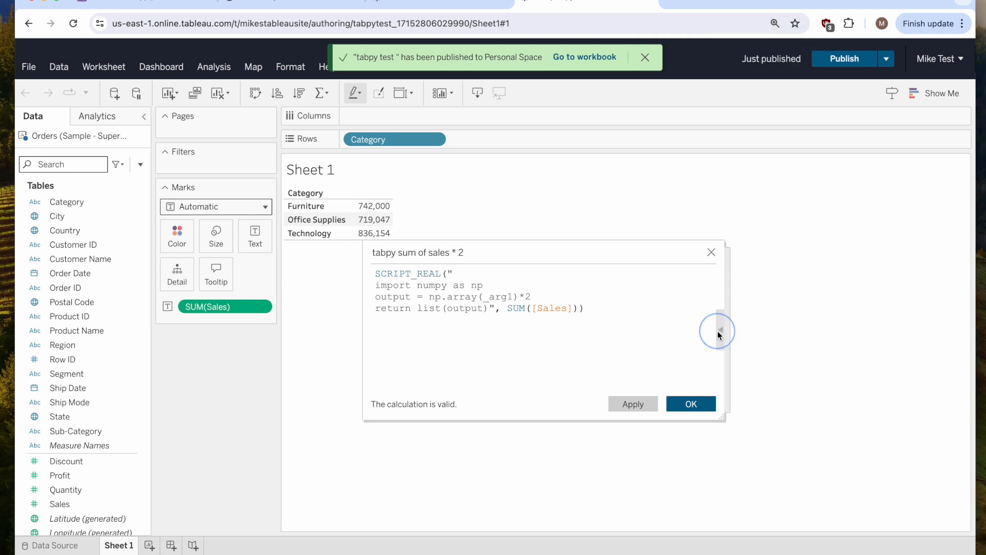
{"action": "left_click", "coordinate": [718, 329]}
{"action": "left_click", "coordinate": [765, 282]}
{"action": "type", "text": "sc"}
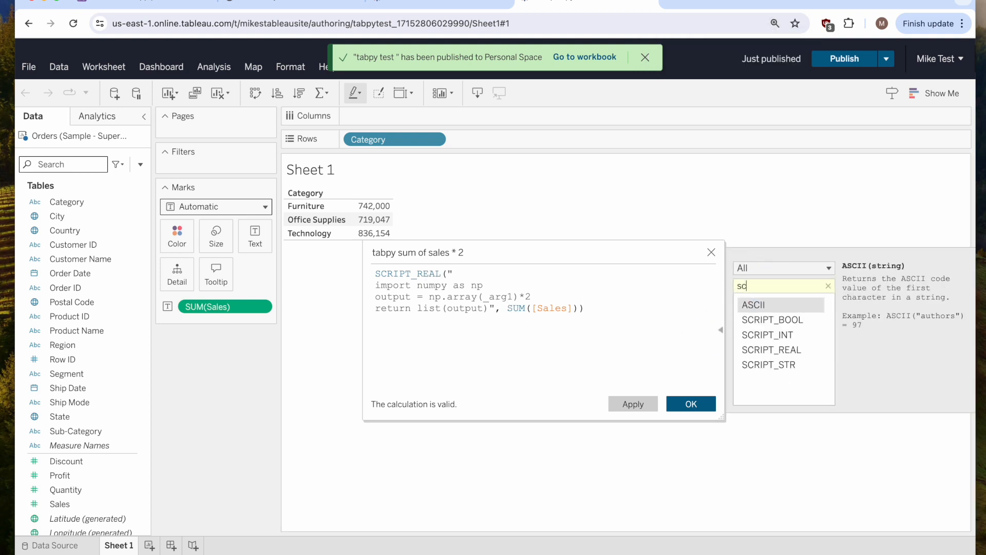
{"action": "key", "text": "Down"}
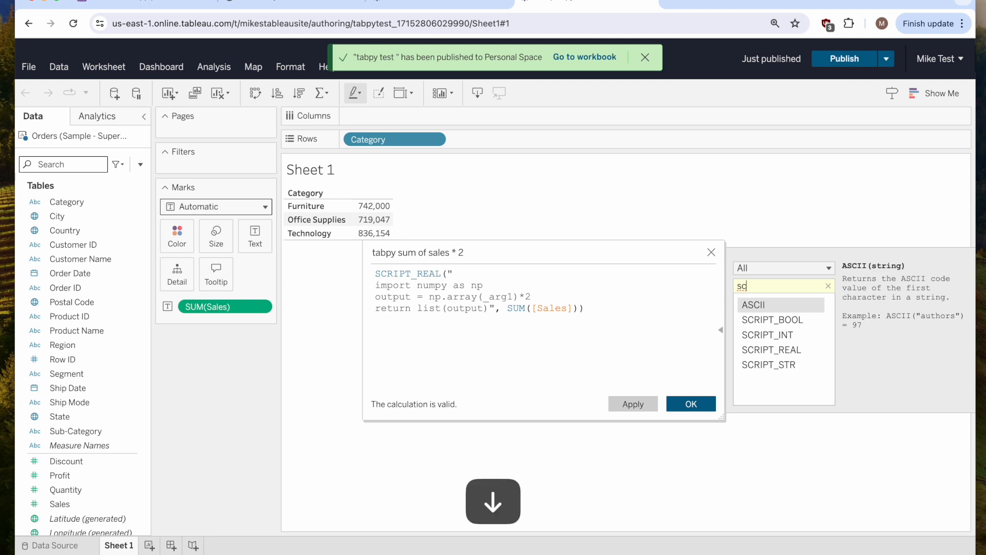
{"action": "left_click", "coordinate": [803, 353]}
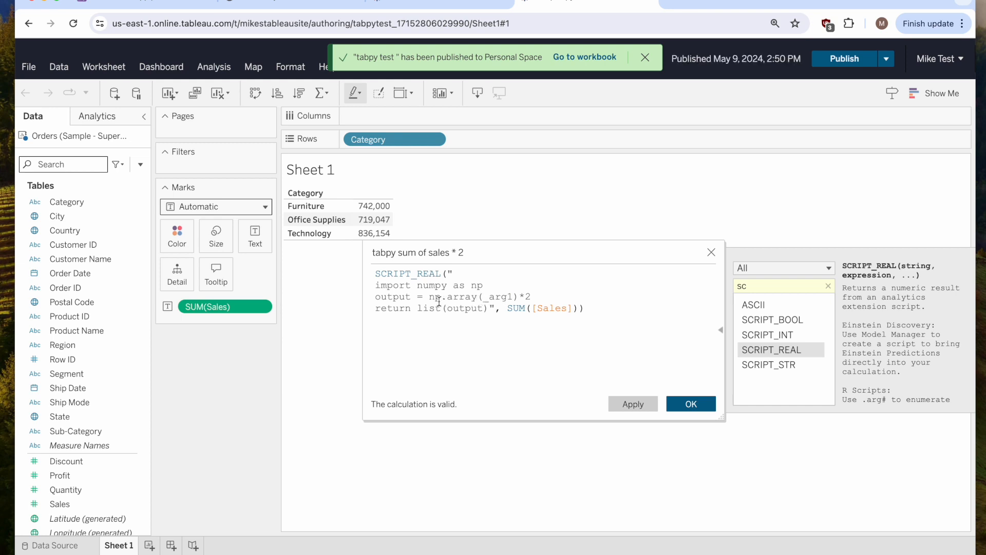
{"action": "left_click_drag", "start_coordinate": [508, 308], "coordinate": [570, 309]}
{"action": "left_click", "coordinate": [541, 297]}
Save the calculation and add tabpy sum of sales * 2 to the Text marks, then inspect the doubled values.
{"action": "left_click", "coordinate": [673, 403]}
{"action": "key", "text": "super+0"}
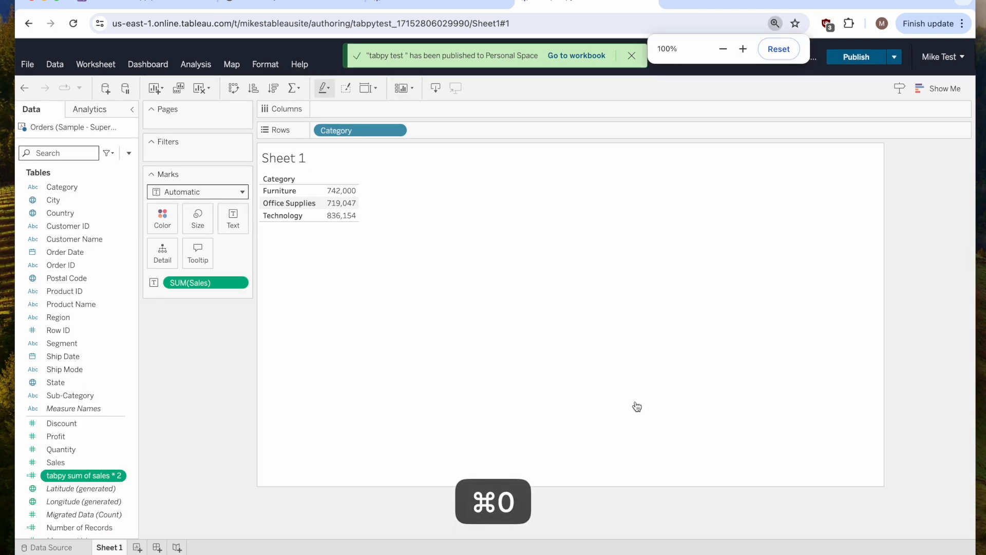
{"action": "left_click_drag", "start_coordinate": [89, 477], "coordinate": [227, 222]}
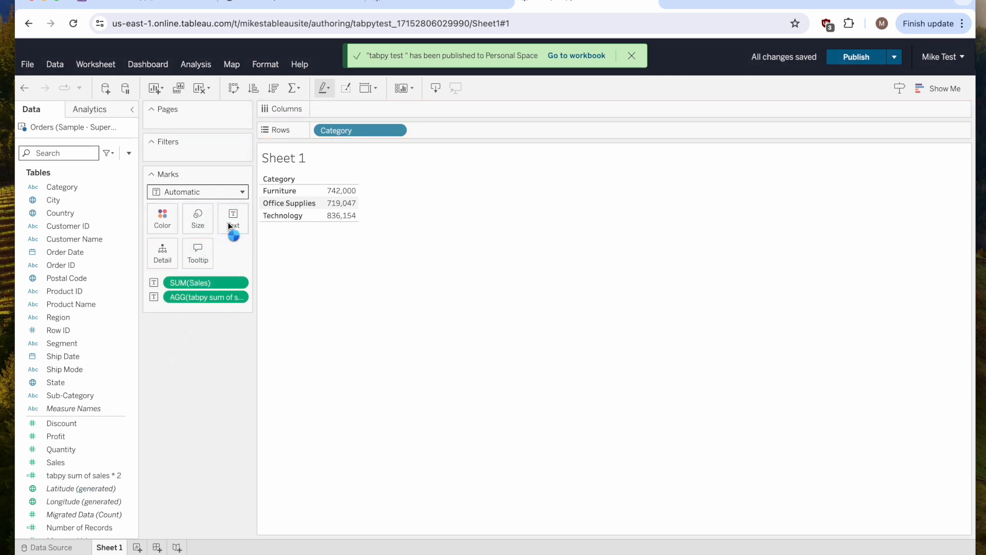
{"action": "mouse_move", "coordinate": [332, 205]}
{"action": "mouse_move", "coordinate": [339, 224]}
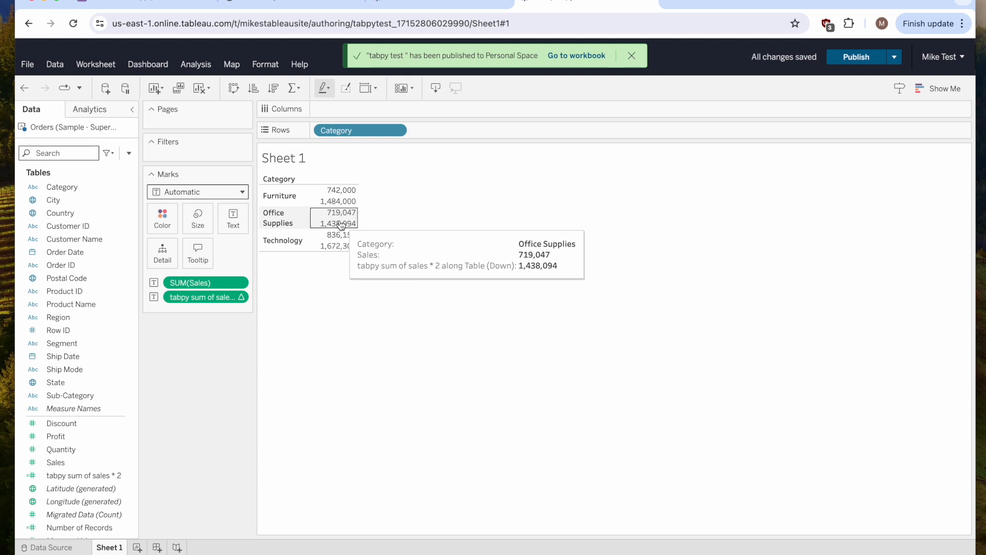
{"action": "mouse_move", "coordinate": [346, 196]}
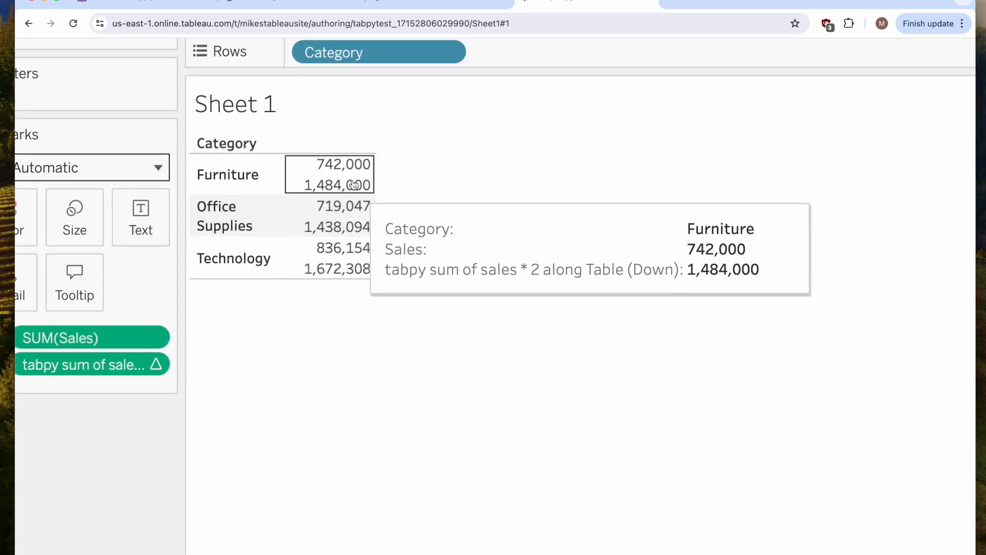
{"action": "mouse_move", "coordinate": [358, 260]}
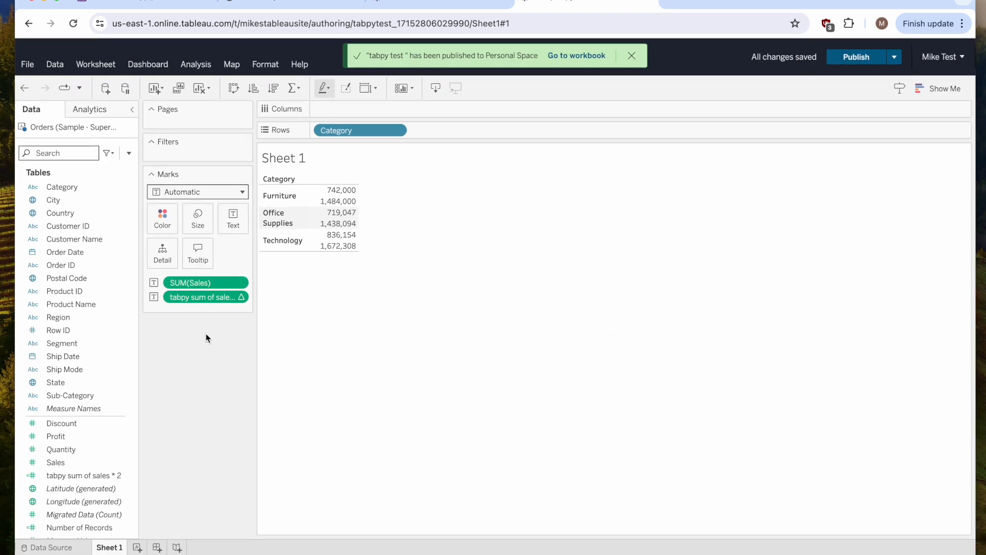
Replace Category with Sub-Category on Rows.
{"action": "left_click_drag", "start_coordinate": [85, 396], "coordinate": [350, 131]}
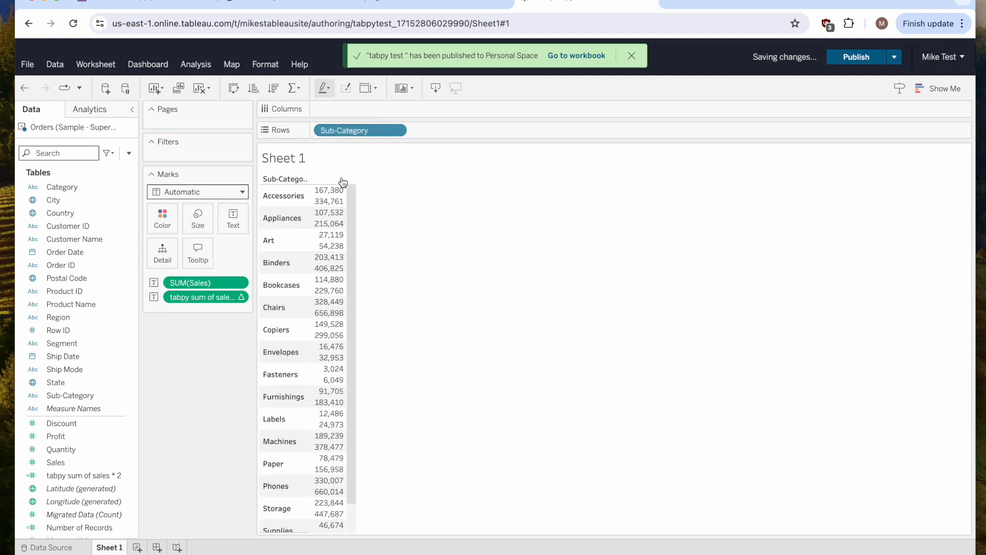
{"action": "mouse_move", "coordinate": [337, 194]}
In the Heroku tab, open the tabpy-test app's resources and turn off its web dyno.
{"action": "left_click", "coordinate": [137, 4]}
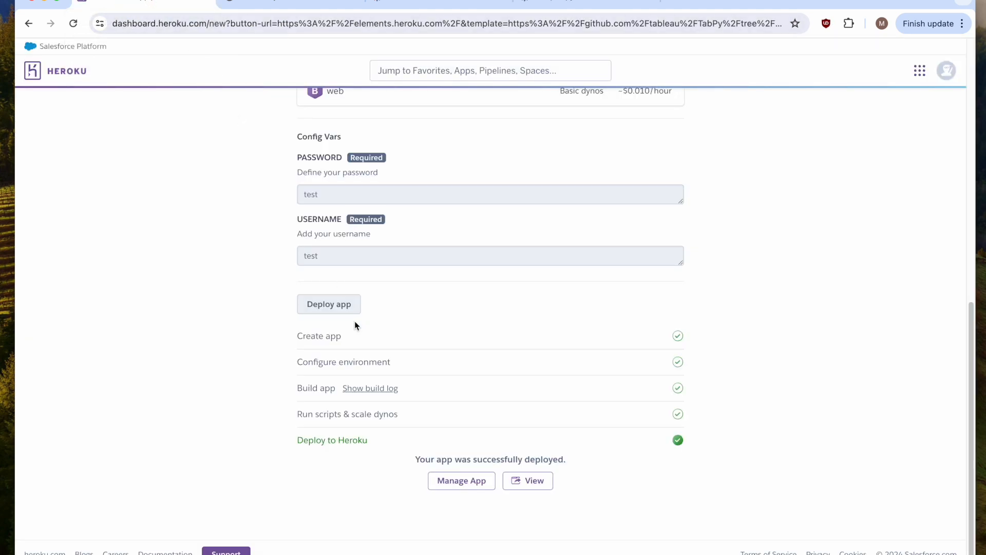
{"action": "left_click", "coordinate": [461, 482]}
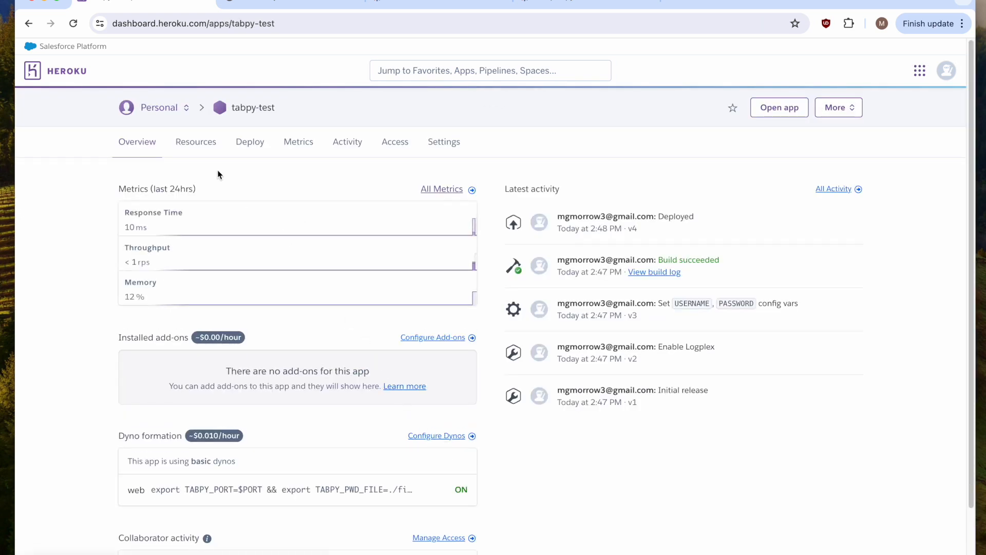
{"action": "left_click", "coordinate": [197, 148]}
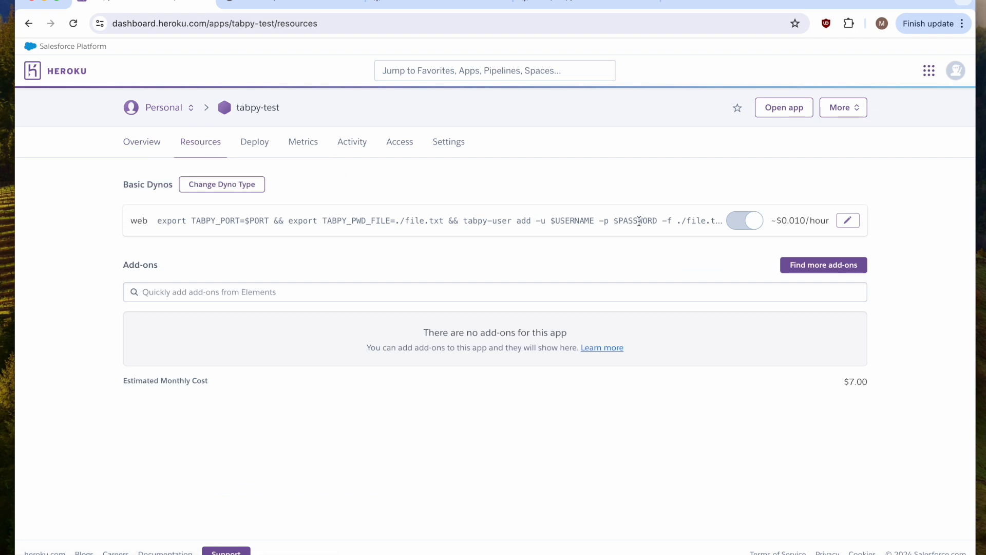
{"action": "left_click", "coordinate": [850, 222]}
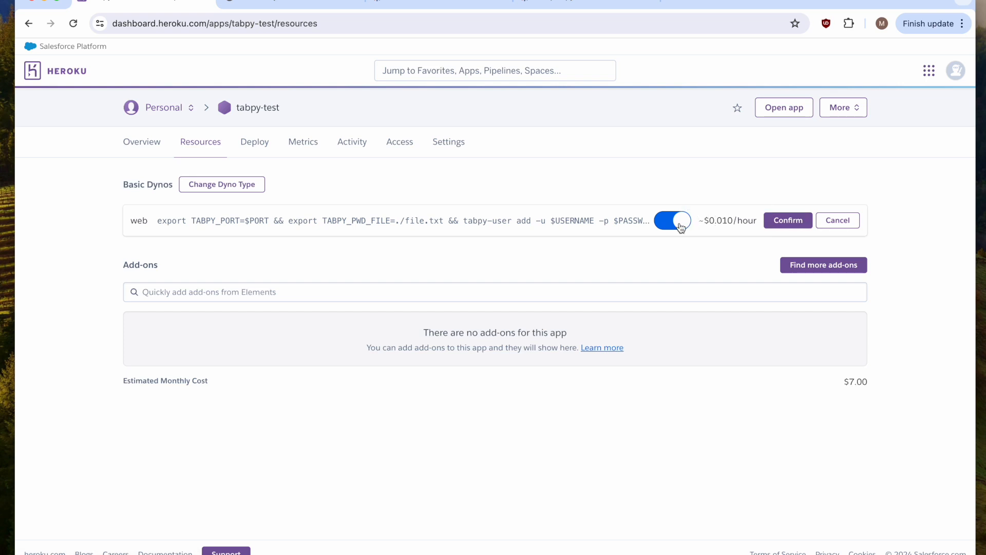
{"action": "left_click", "coordinate": [681, 227]}
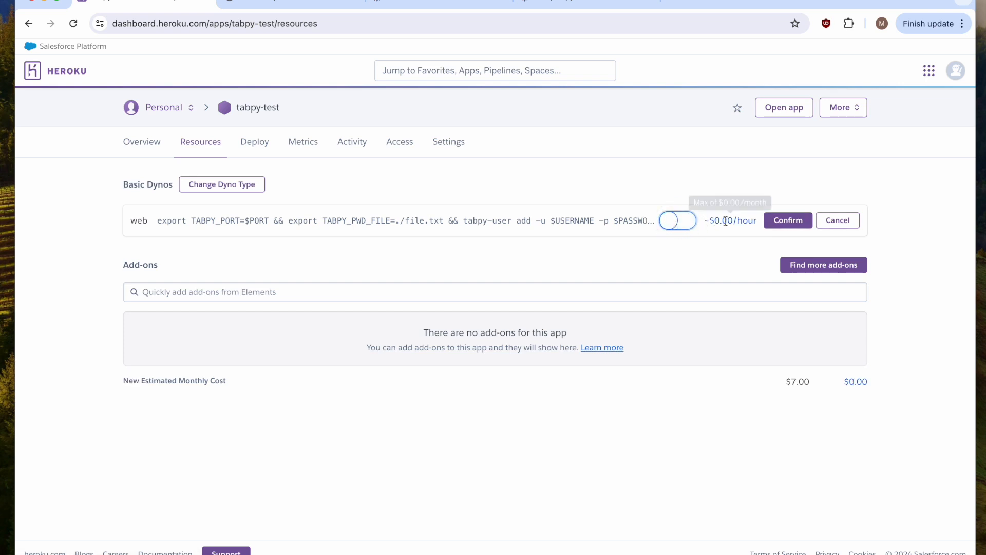
{"action": "left_click", "coordinate": [787, 219]}
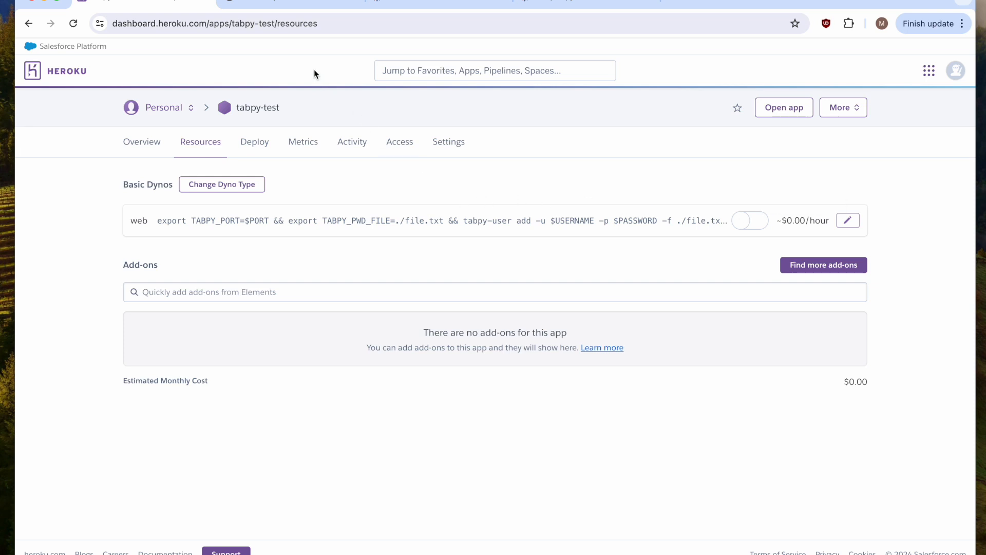
Reload the TabPy server page to check whether the server still responds.
{"action": "left_click", "coordinate": [279, 11]}
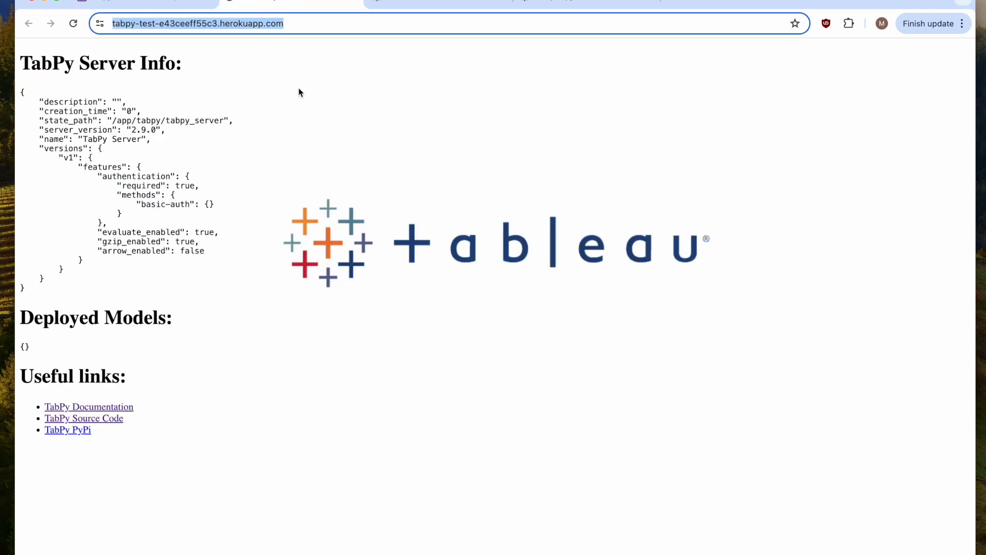
{"action": "left_click", "coordinate": [329, 148]}
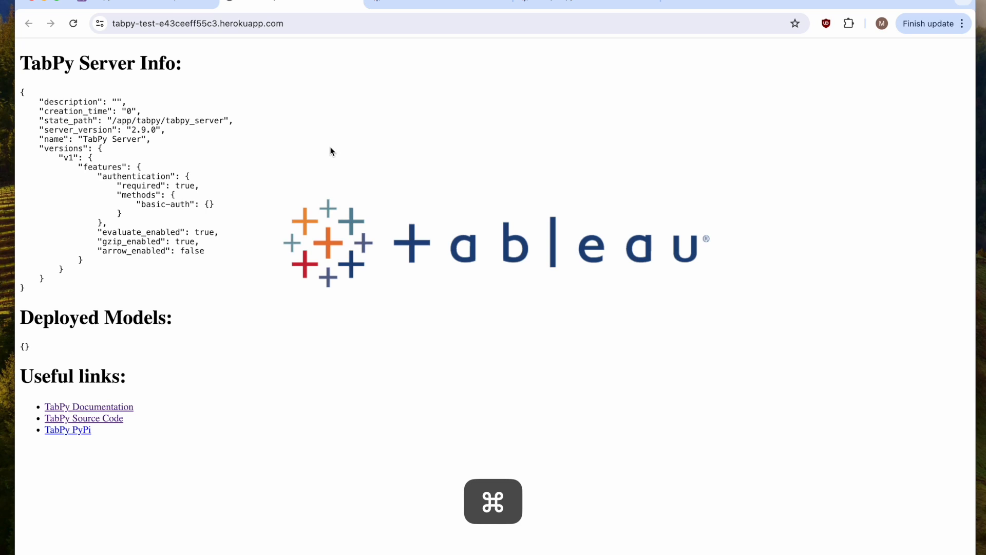
{"action": "key", "text": "super+r"}
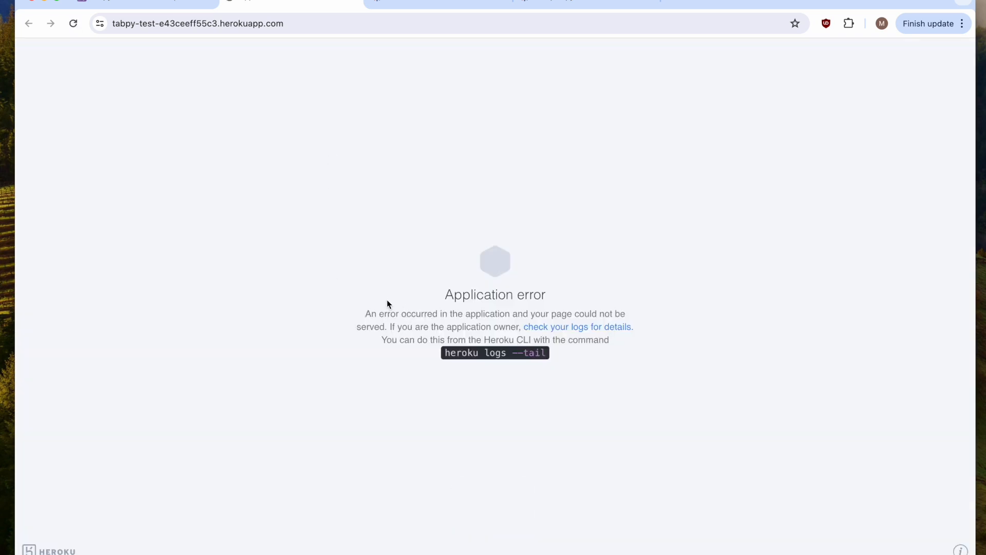
Return to the workbook and remove the tabpy calculation from the marks.
{"action": "left_click", "coordinate": [561, 3]}
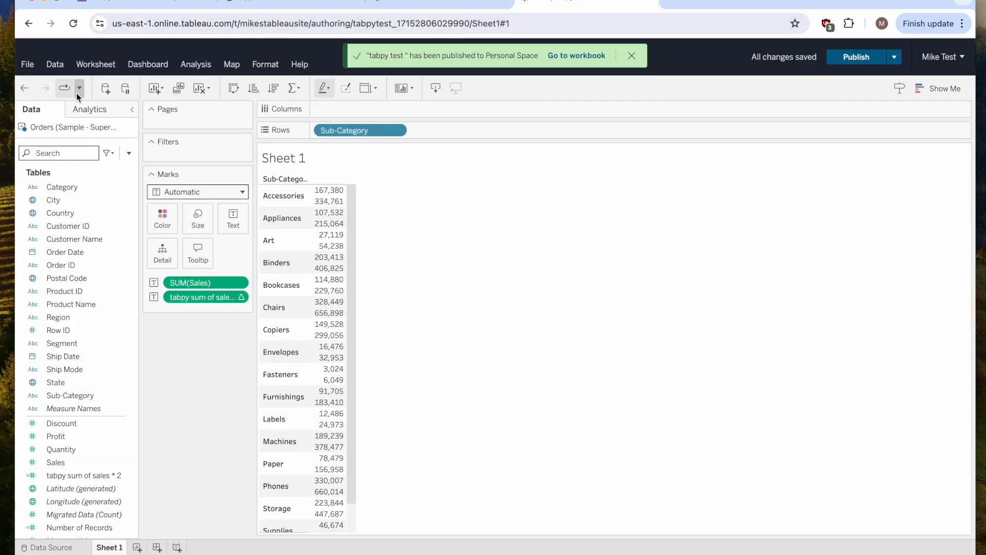
{"action": "left_click", "coordinate": [64, 89]}
{"action": "left_click_drag", "start_coordinate": [190, 298], "coordinate": [174, 366]}
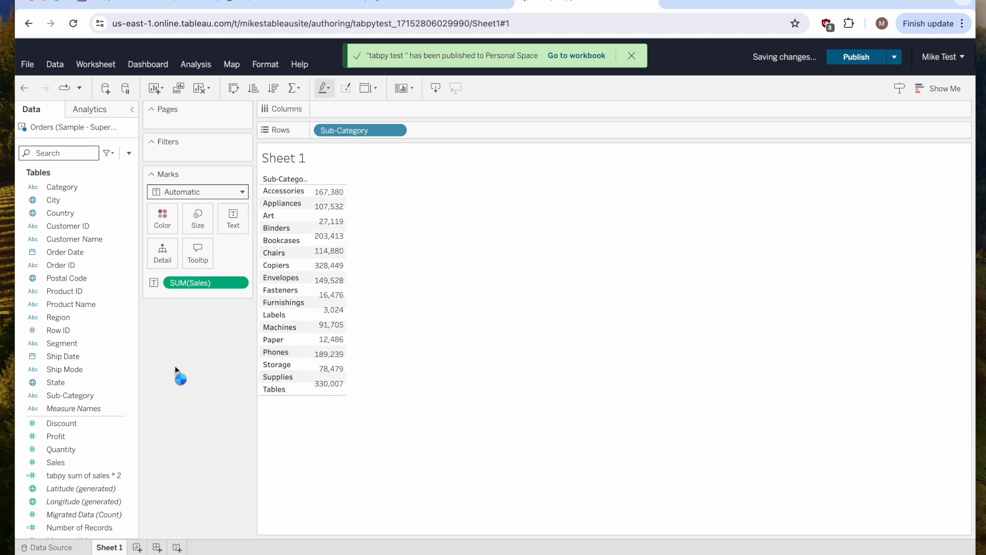
Add tabpy sum of sales * 2 back to Text and close the analytics extension error.
{"action": "left_click_drag", "start_coordinate": [93, 475], "coordinate": [230, 221]}
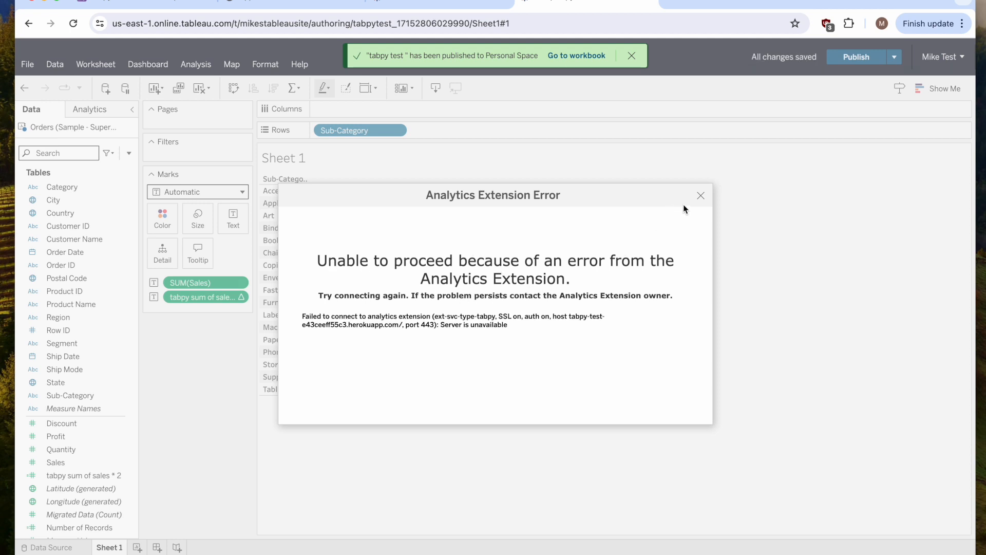
{"action": "left_click", "coordinate": [701, 195]}
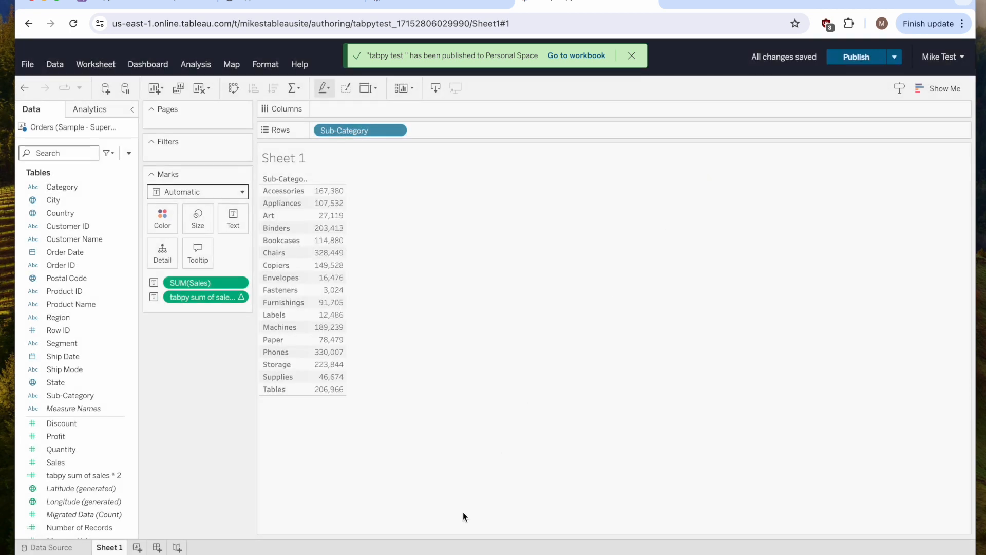